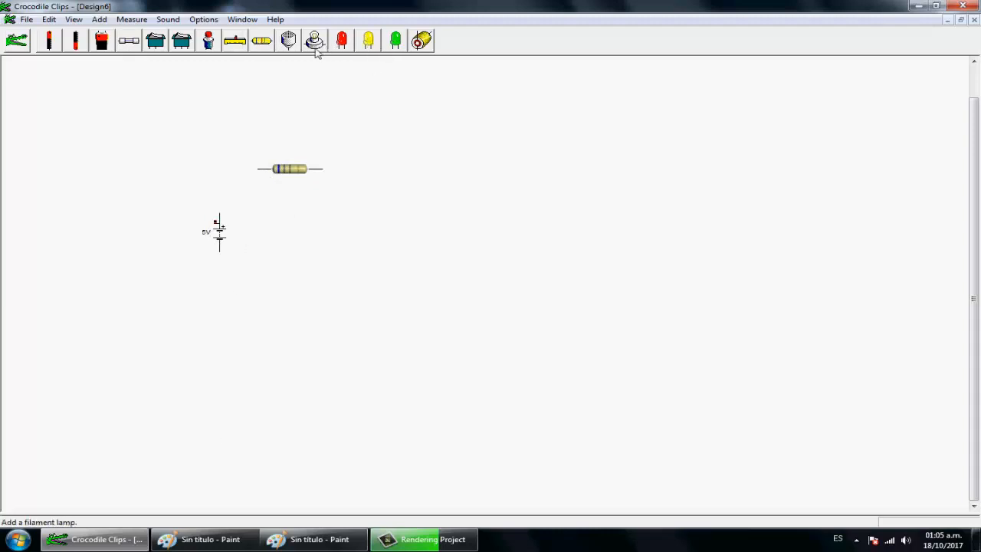
# Step: Place two red LEDs to the right of the resistor and add a ground symbol below the circuit
pyautogui.moveTo(342, 40); pyautogui.dragTo(398, 201)
pyautogui.moveTo(342, 40); pyautogui.dragTo(462, 212)
pyautogui.click(99, 19)
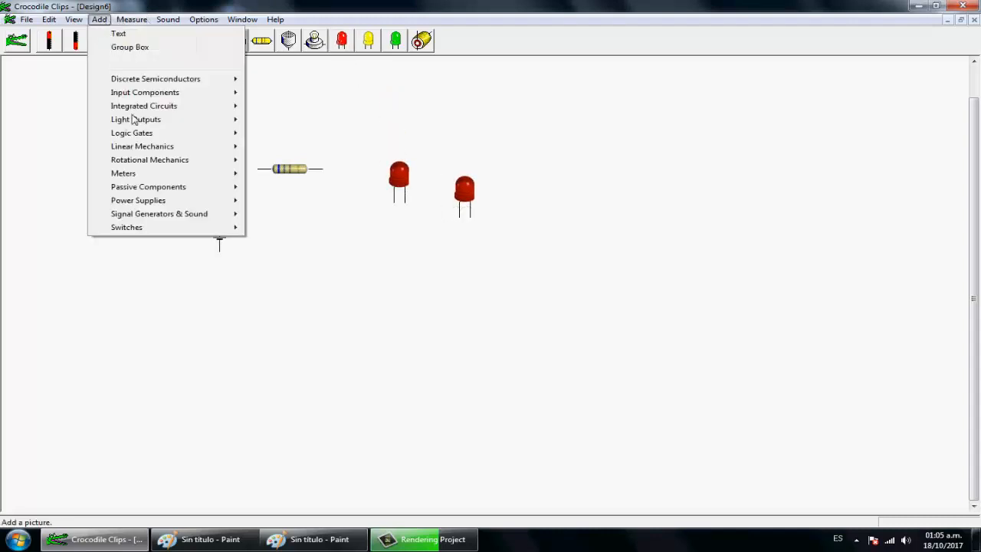
pyautogui.moveTo(170, 161)
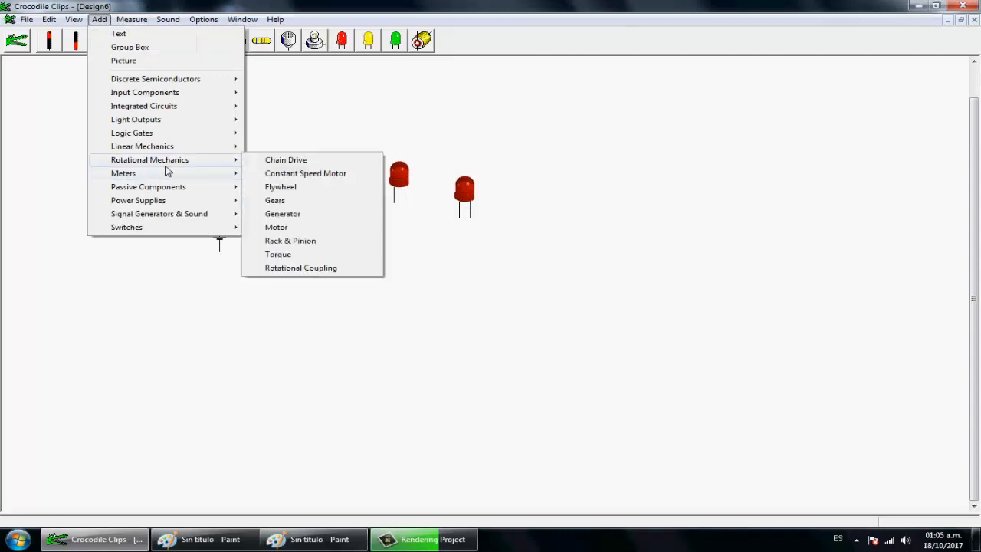
pyautogui.moveTo(176, 201)
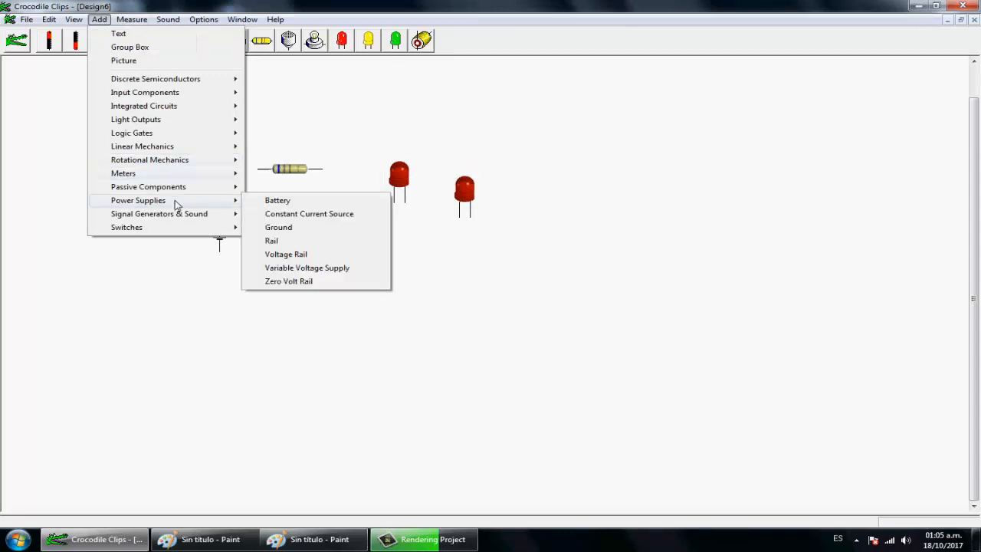
pyautogui.click(274, 228)
pyautogui.click(323, 328)
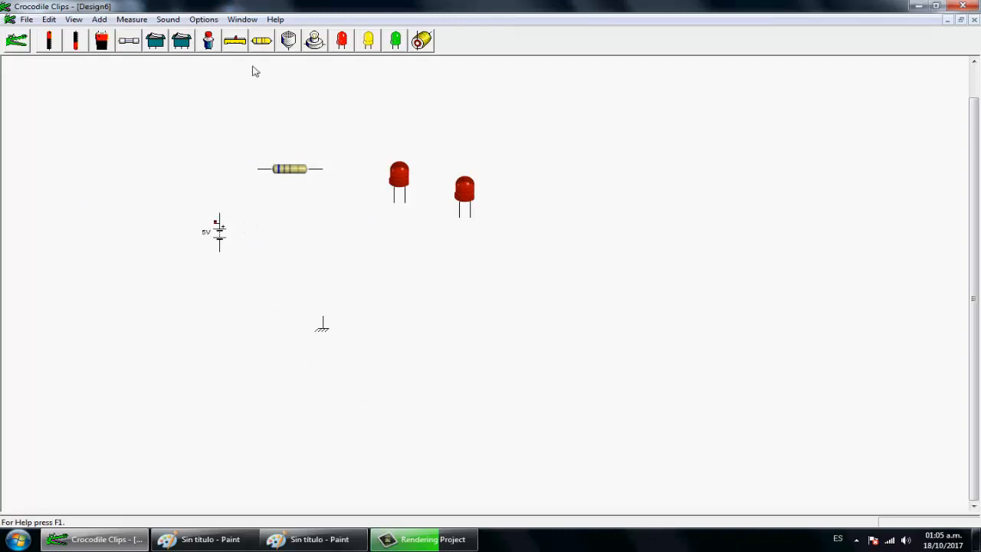
# Step: Wire the resistor's left lead to the battery's positive terminal and move the two red LEDs farther apart
pyautogui.click(262, 170)
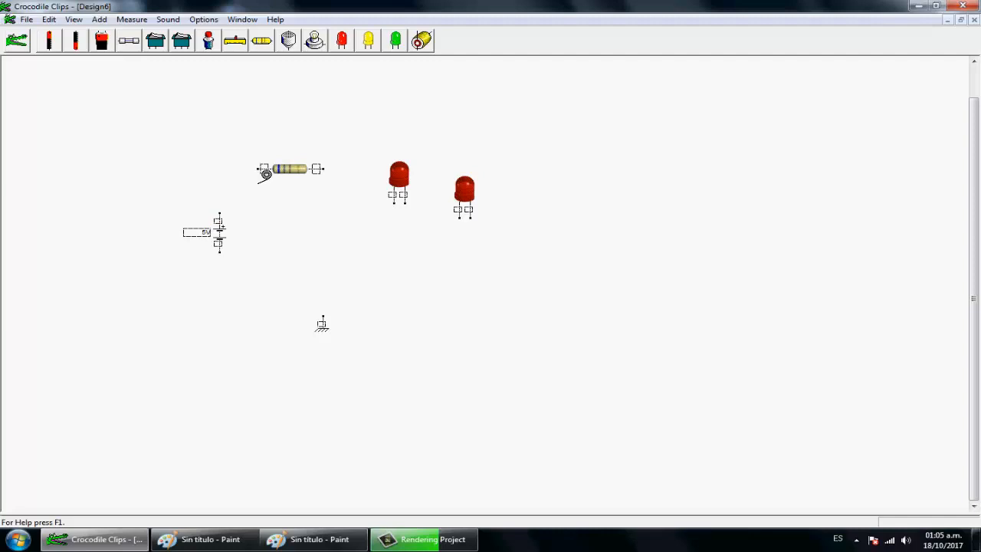
pyautogui.moveTo(264, 174); pyautogui.dragTo(219, 220)
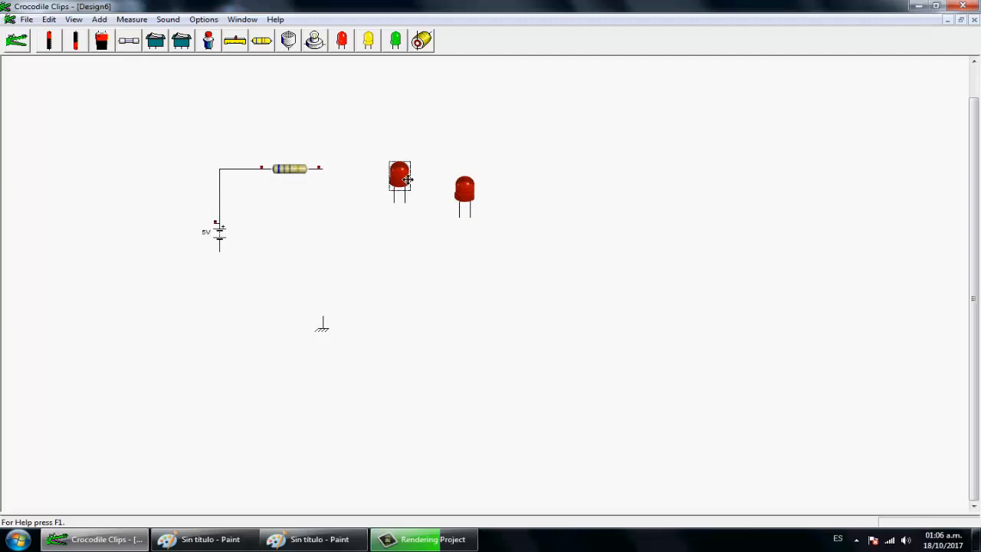
pyautogui.moveTo(405, 181); pyautogui.dragTo(422, 152)
pyautogui.moveTo(469, 198); pyautogui.dragTo(519, 222)
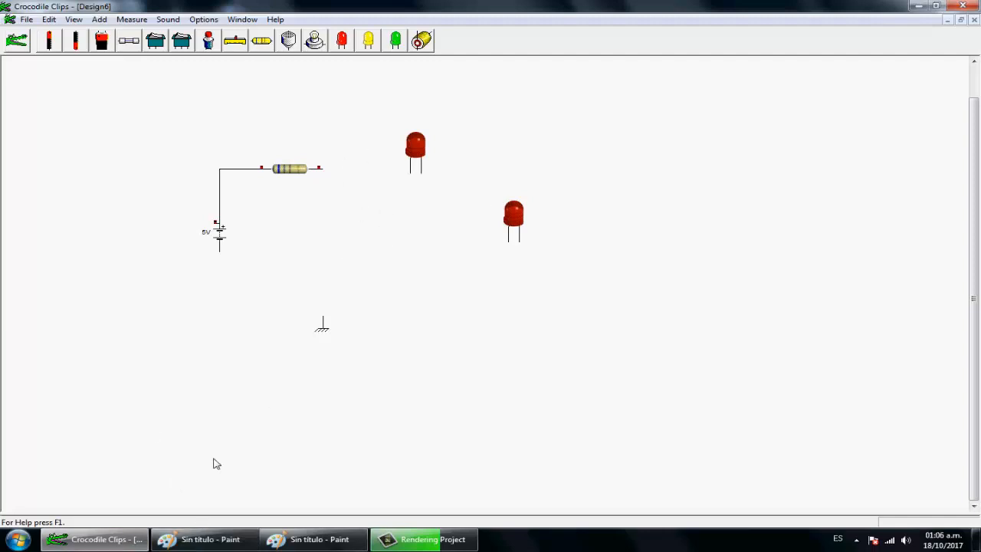
# Step: Switch to the blank Paint drawing and sketch a black battery symbol with its upper wire, plus and minus signs and a V label
pyautogui.click(209, 540)
pyautogui.click(276, 64)
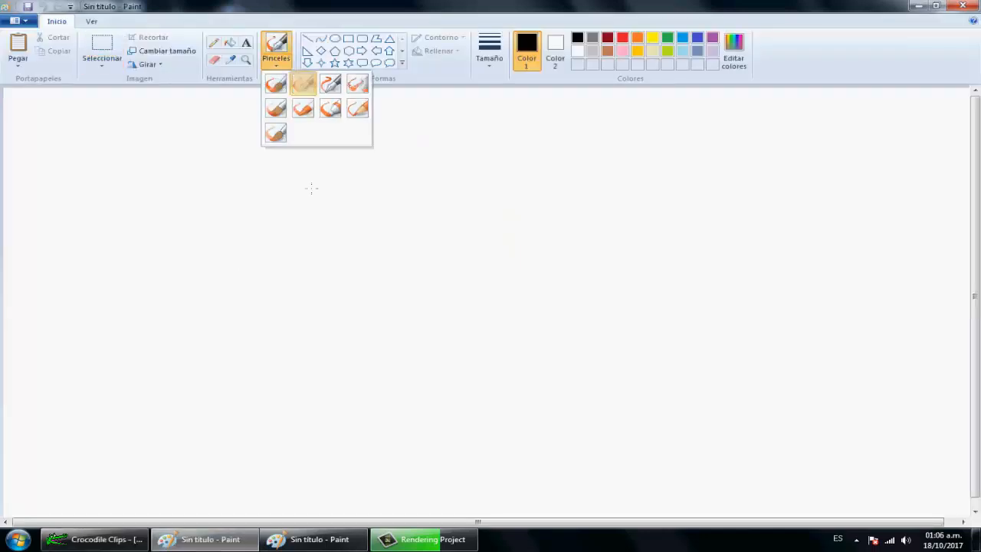
pyautogui.click(271, 192)
pyautogui.moveTo(301, 180)
pyautogui.mouseDown()
pyautogui.moveTo(254, 224)
pyautogui.moveTo(264, 235)
pyautogui.mouseUp()
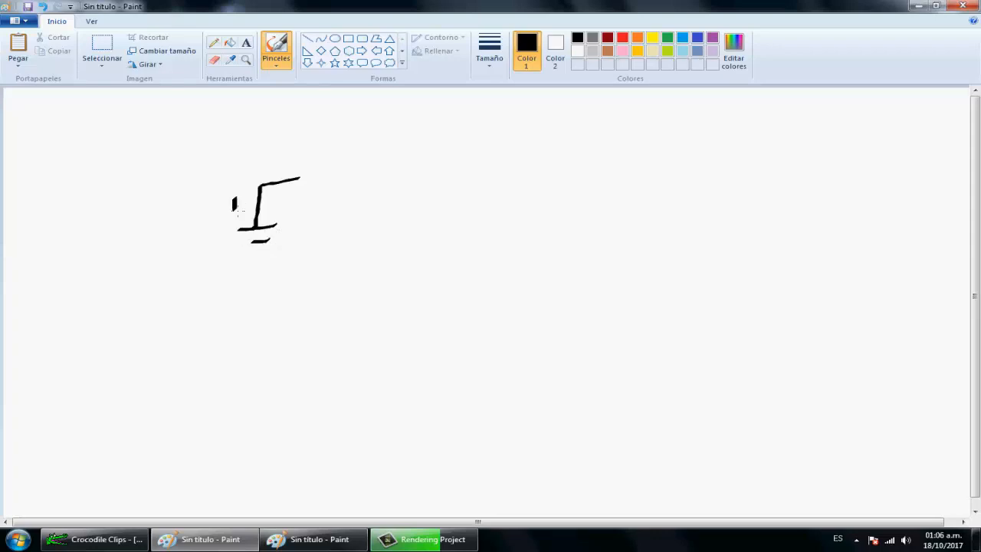
pyautogui.moveTo(250, 265); pyautogui.dragTo(231, 269)
pyautogui.moveTo(189, 234); pyautogui.dragTo(210, 228)
# Step: Sketch the series resistor, the first LED with its light arrows and lower lead, and the battery's downward wire
pyautogui.moveTo(327, 175); pyautogui.dragTo(382, 180)
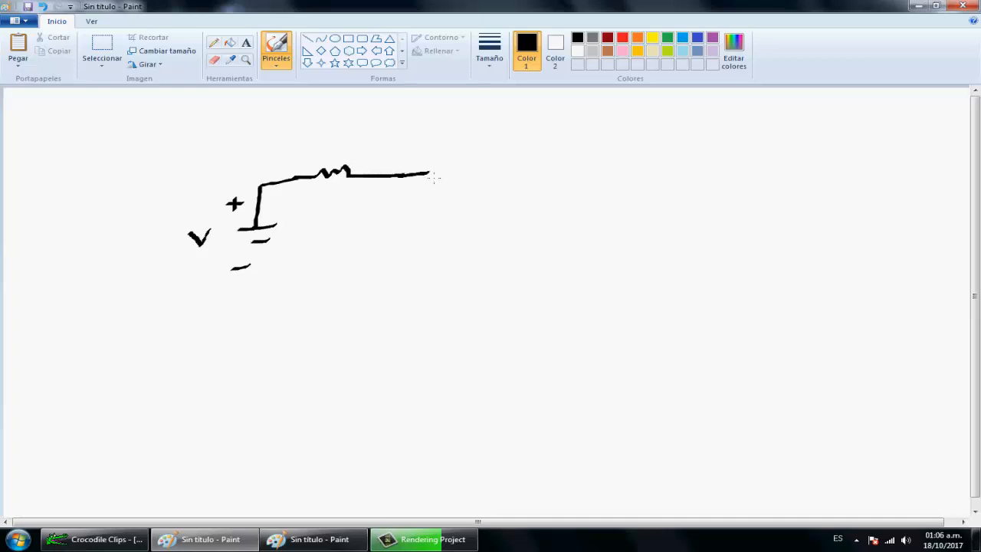
pyautogui.moveTo(434, 177)
pyautogui.mouseDown()
pyautogui.moveTo(441, 222)
pyautogui.moveTo(456, 207)
pyautogui.mouseUp()
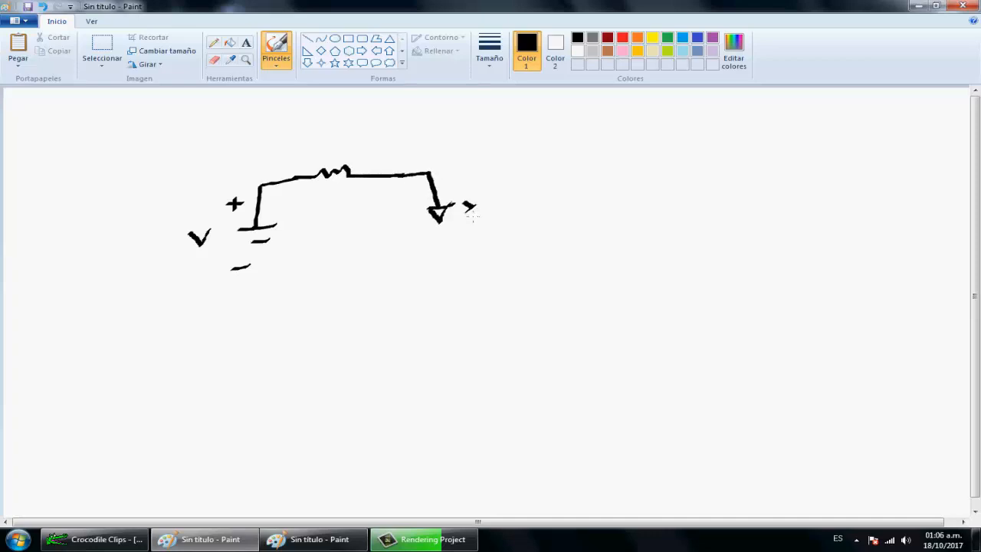
pyautogui.moveTo(475, 195); pyautogui.dragTo(484, 201)
pyautogui.moveTo(439, 220); pyautogui.dragTo(445, 253)
pyautogui.moveTo(264, 243); pyautogui.dragTo(268, 334)
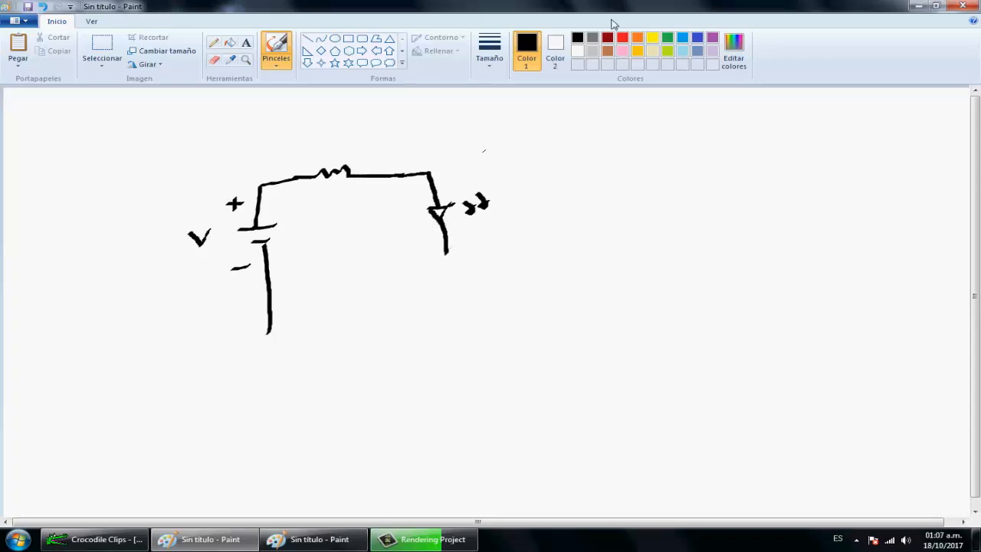
# Step: Mark the first LED's polarity with a red plus above and a red minus below it
pyautogui.click(622, 37)
pyautogui.moveTo(450, 167); pyautogui.dragTo(448, 181)
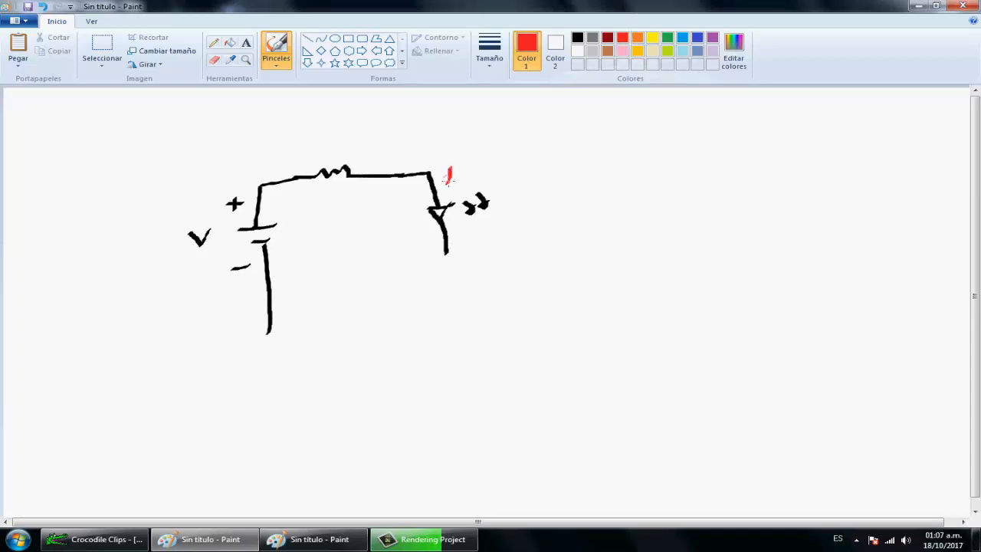
pyautogui.click(277, 69)
pyautogui.click(302, 82)
pyautogui.moveTo(436, 252); pyautogui.dragTo(466, 252)
pyautogui.hotkey('ctrl', 'z')
# Step: Draw a second LED in black beneath the first and mark its polarity with a green plus and minus
pyautogui.click(578, 37)
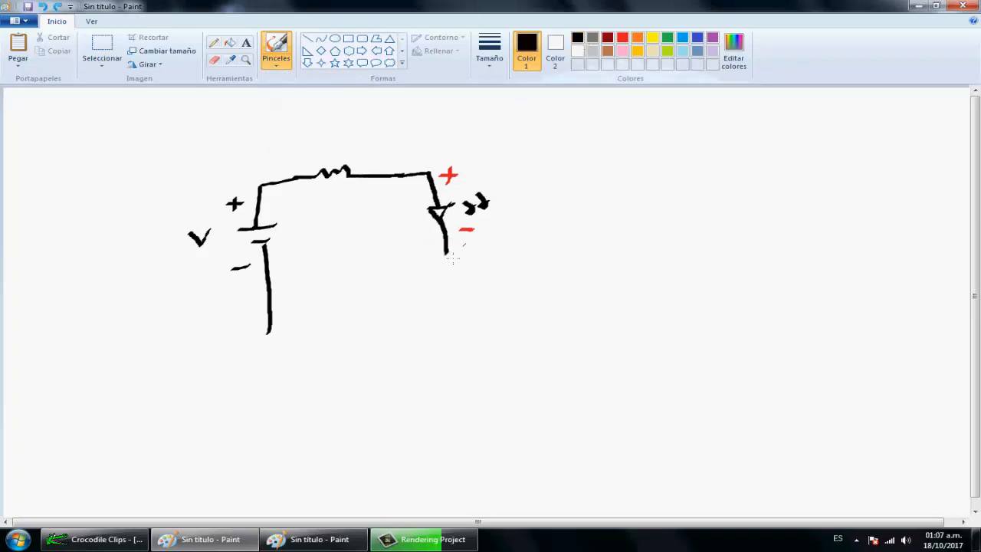
pyautogui.moveTo(434, 253)
pyautogui.mouseDown()
pyautogui.moveTo(462, 252)
pyautogui.moveTo(450, 268)
pyautogui.moveTo(443, 261)
pyautogui.mouseUp()
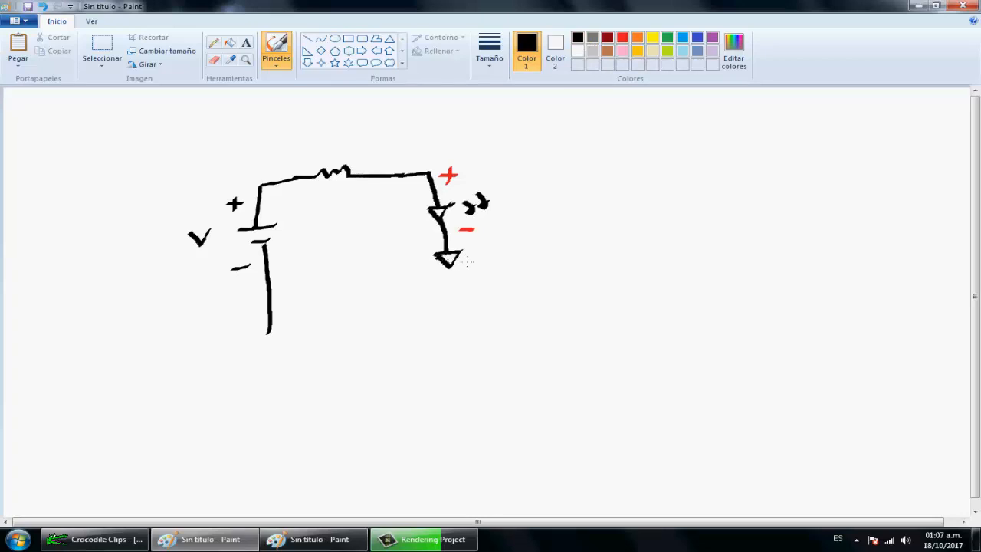
pyautogui.click(667, 37)
# Step: Close the circuit loop in black, adding a ground symbol under the battery and light arrows beside the second LED
pyautogui.click(276, 62)
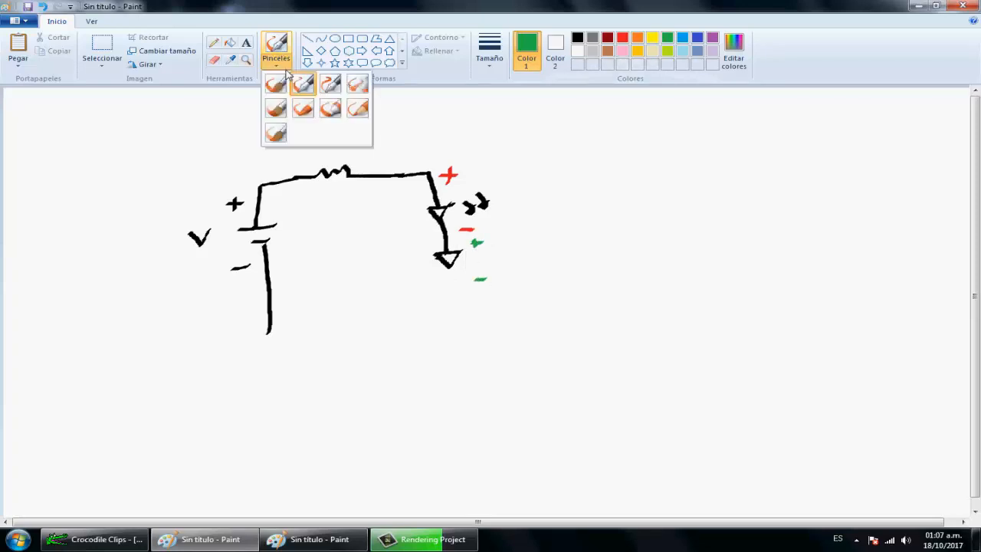
pyautogui.click(303, 82)
pyautogui.click(577, 38)
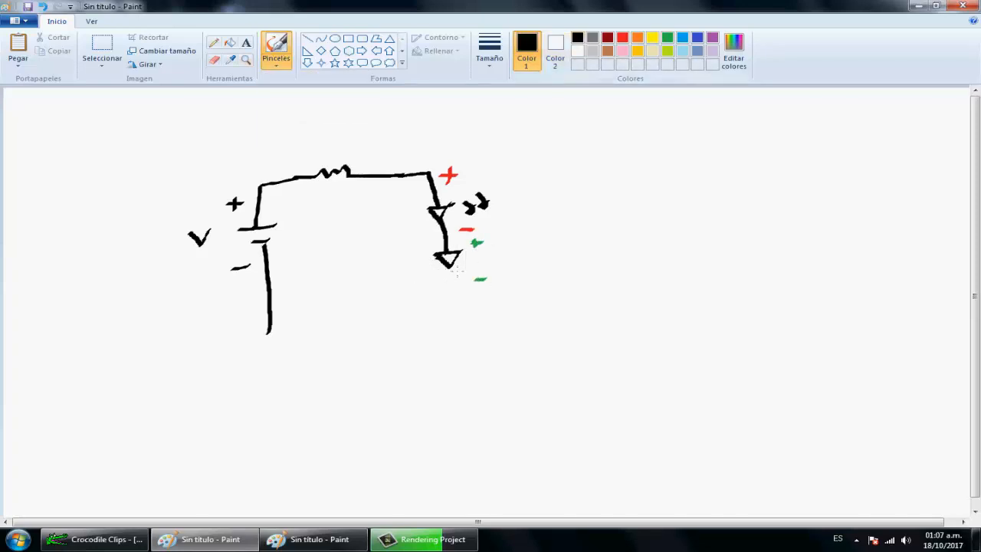
pyautogui.moveTo(447, 273)
pyautogui.mouseDown()
pyautogui.moveTo(394, 329)
pyautogui.moveTo(268, 334)
pyautogui.moveTo(270, 359)
pyautogui.moveTo(289, 358)
pyautogui.mouseUp()
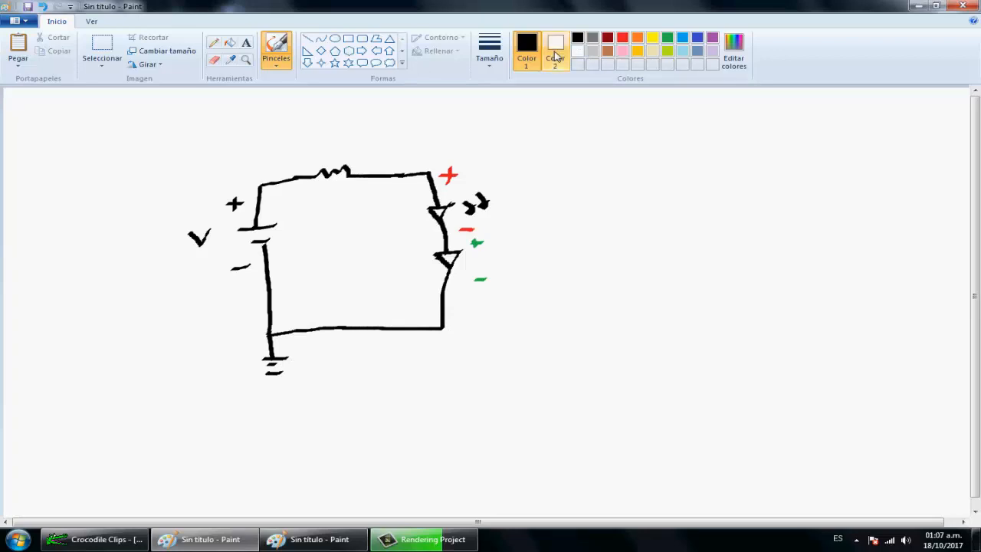
pyautogui.click(276, 64)
pyautogui.click(303, 85)
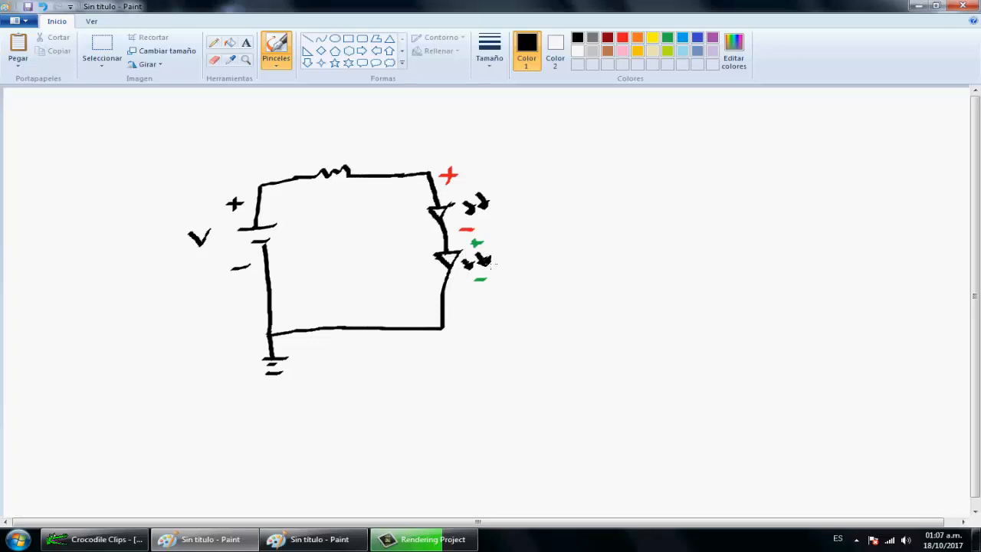
# Step: Label the two LEDs L1 and L2 in orange and the resistor R in black
pyautogui.click(637, 36)
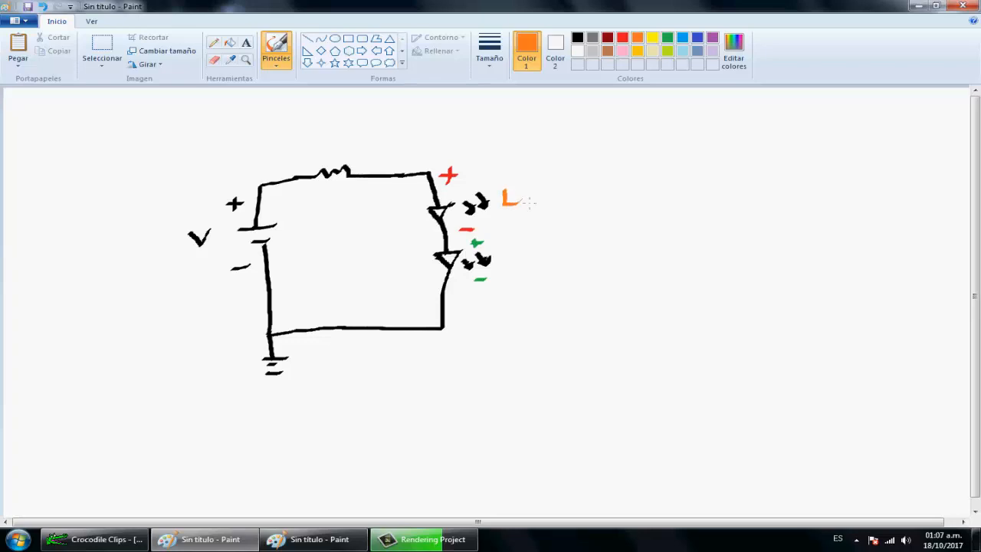
pyautogui.moveTo(514, 251)
pyautogui.mouseDown()
pyautogui.moveTo(517, 265)
pyautogui.moveTo(549, 263)
pyautogui.mouseUp()
pyautogui.click(275, 59)
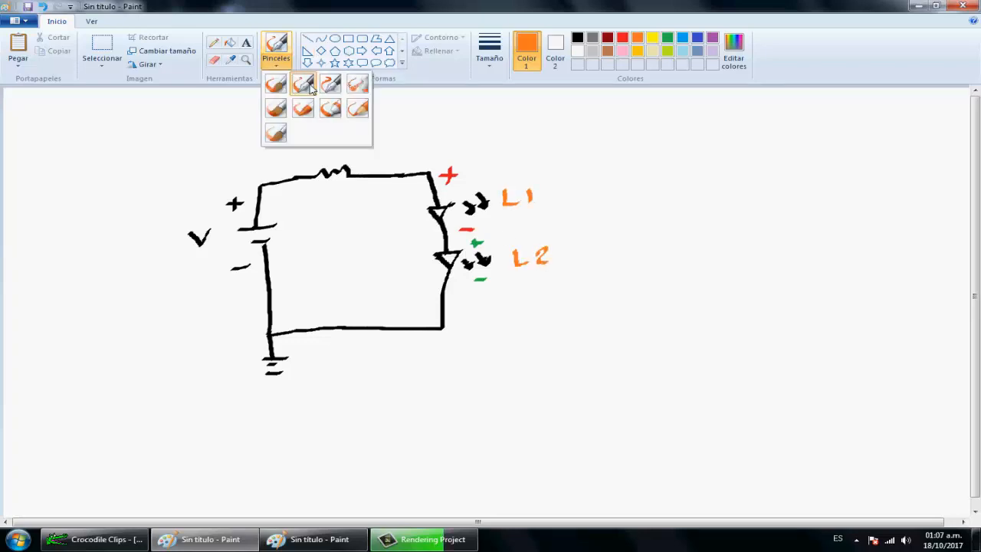
pyautogui.click(310, 89)
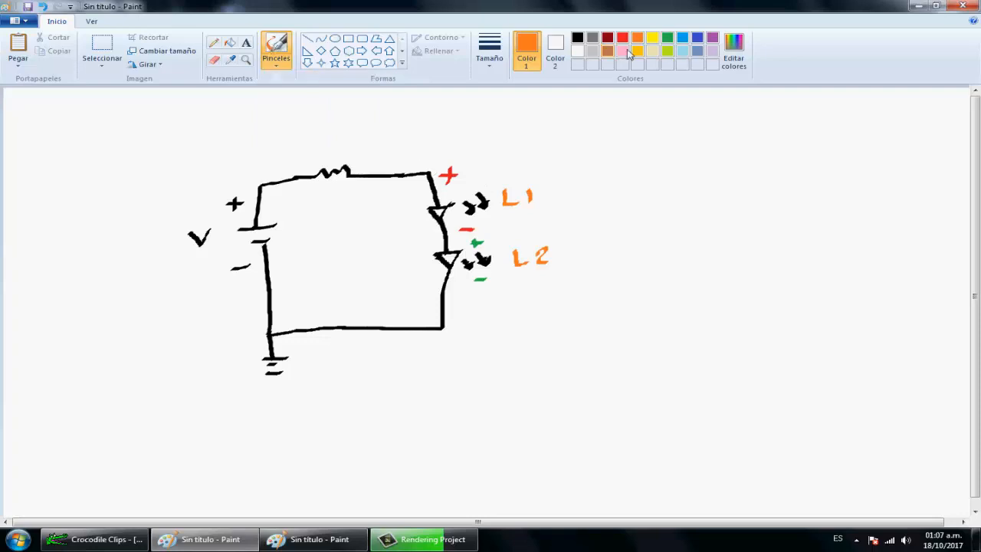
pyautogui.click(579, 39)
pyautogui.moveTo(327, 138); pyautogui.dragTo(330, 148)
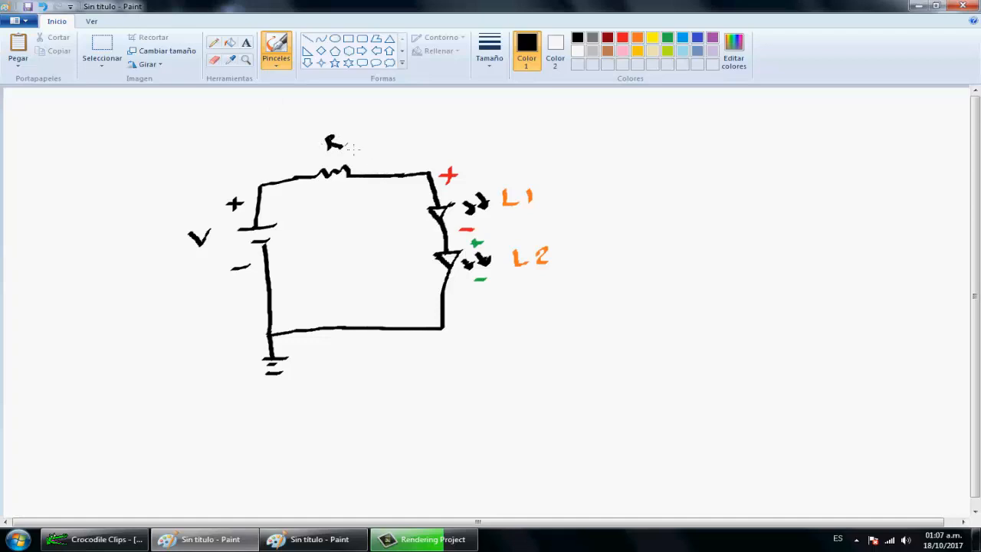
pyautogui.hotkey('ctrl', 'z')
pyautogui.moveTo(330, 131)
pyautogui.mouseDown()
pyautogui.moveTo(330, 150)
pyautogui.moveTo(331, 142)
pyautogui.moveTo(343, 151)
pyautogui.mouseUp()
# Step: Switch to Crocodile Clips, lower the first LED and wire its left lead to the resistor's free end
pyautogui.click(117, 535)
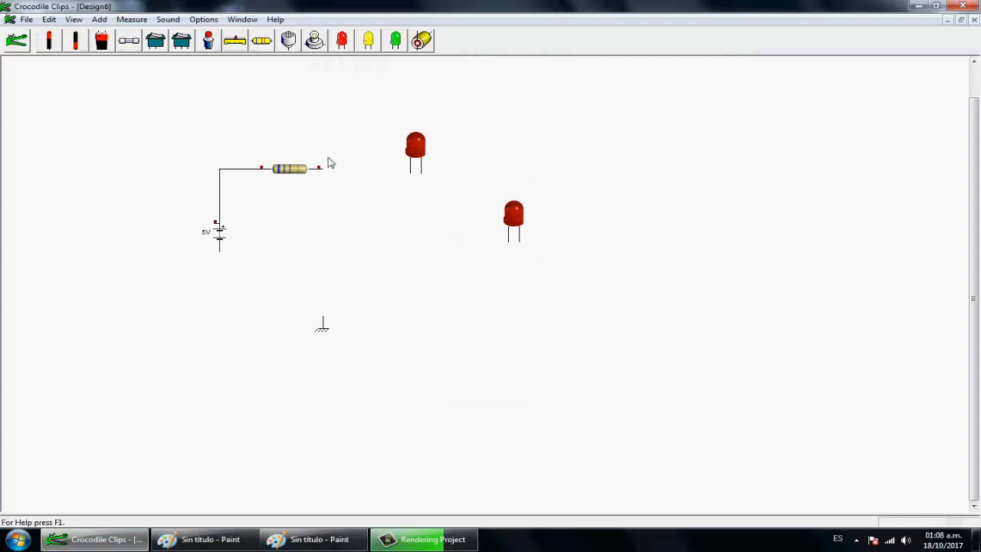
pyautogui.moveTo(335, 173); pyautogui.dragTo(407, 177)
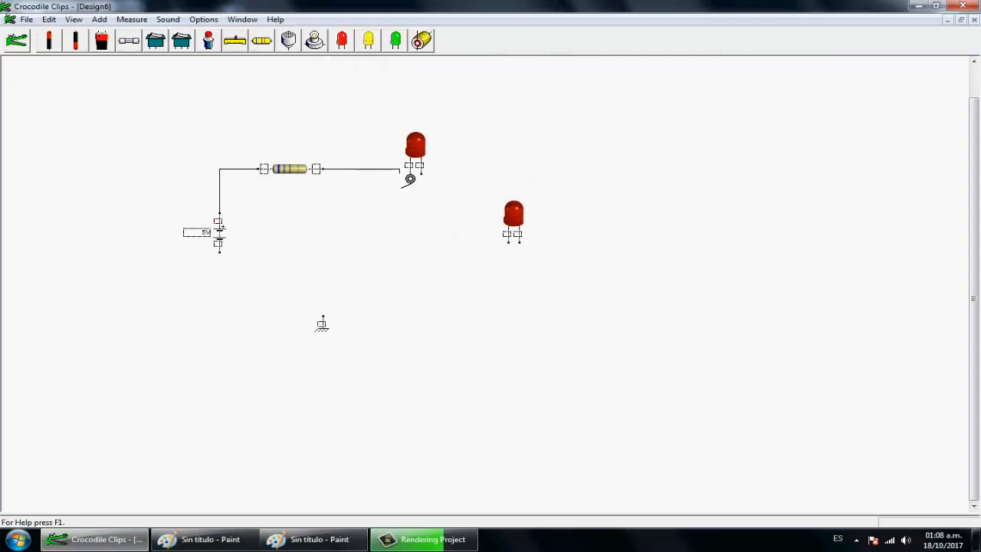
pyautogui.hotkey('ctrl', 'z')
pyautogui.hotkey('ctrl', 'z')
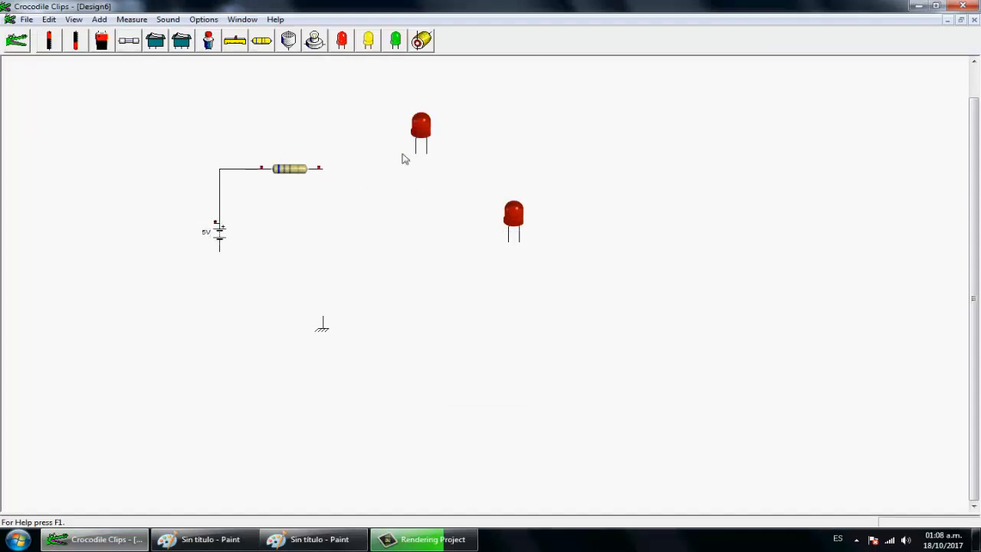
pyautogui.hotkey('ctrl', 'z')
pyautogui.moveTo(447, 212); pyautogui.dragTo(328, 170)
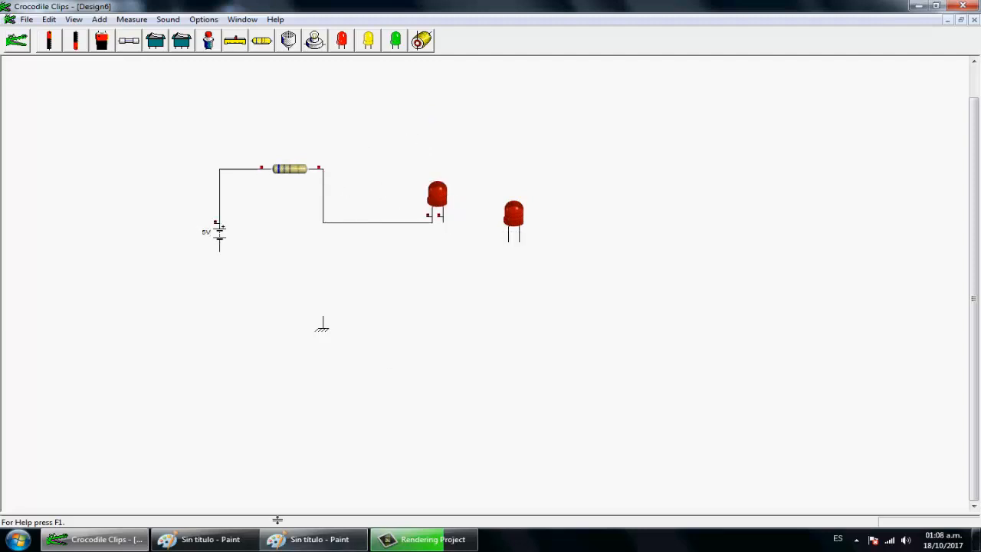
# Step: Following the Paint sketch, wire the two LEDs in series and connect the second LED's right lead to the battery's negative terminal
pyautogui.click(243, 539)
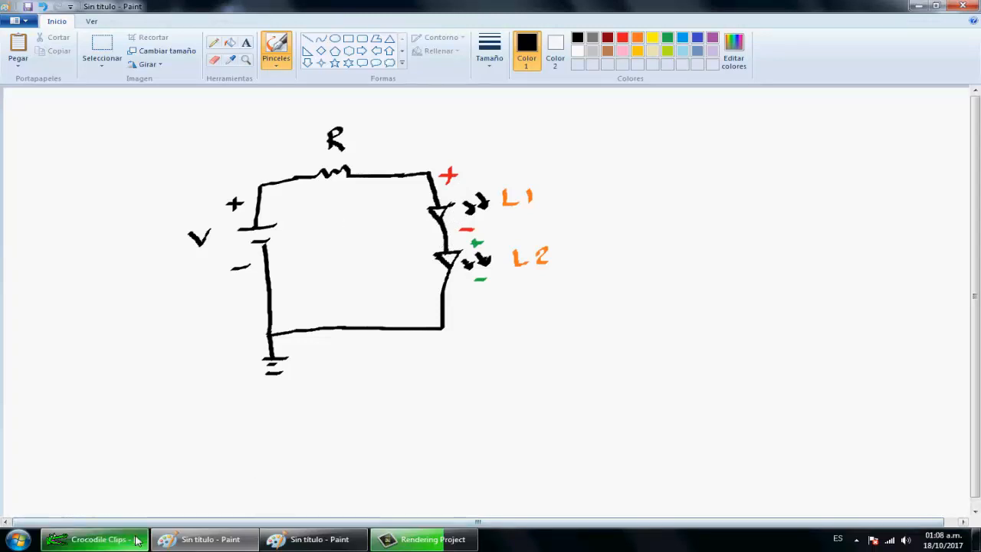
pyautogui.click(92, 539)
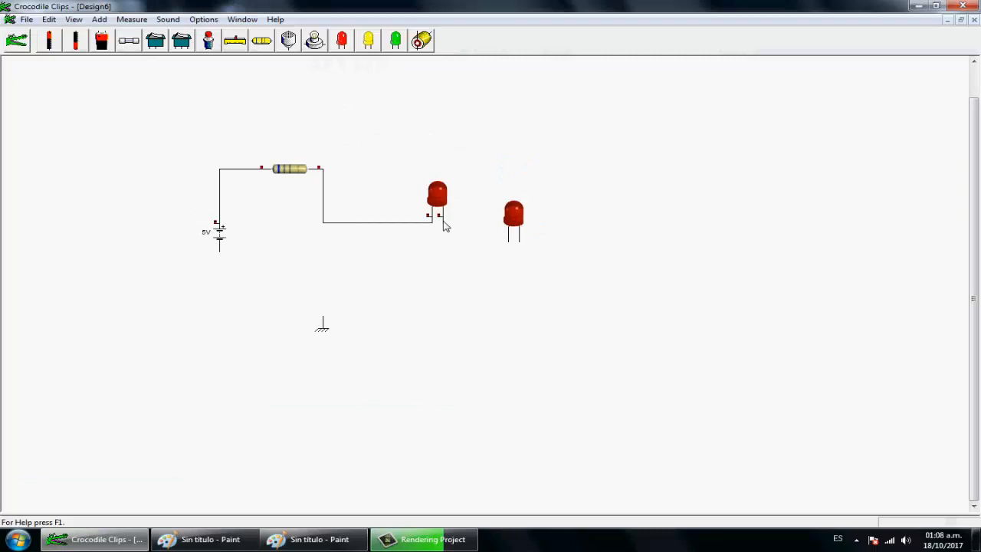
pyautogui.moveTo(443, 221); pyautogui.dragTo(504, 260)
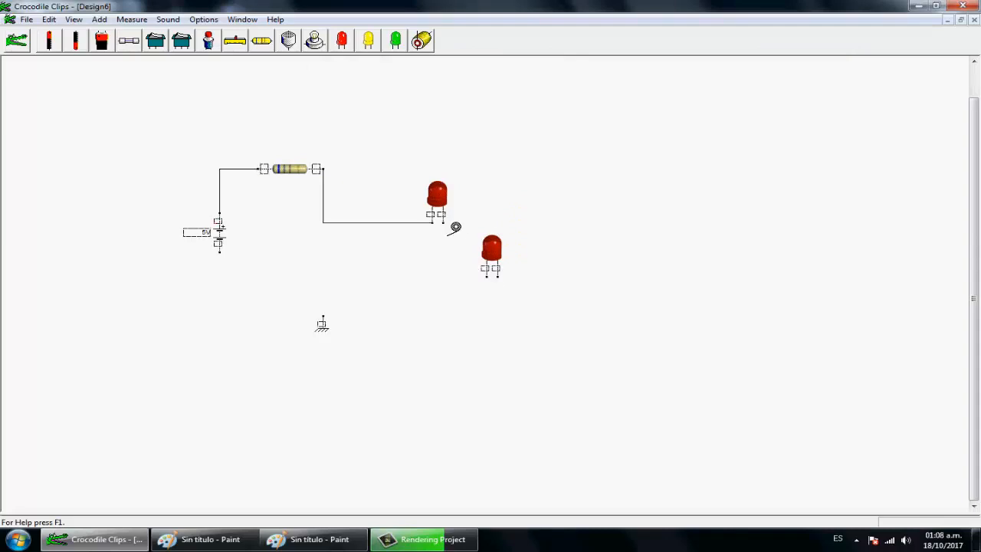
pyautogui.moveTo(449, 232); pyautogui.dragTo(525, 249)
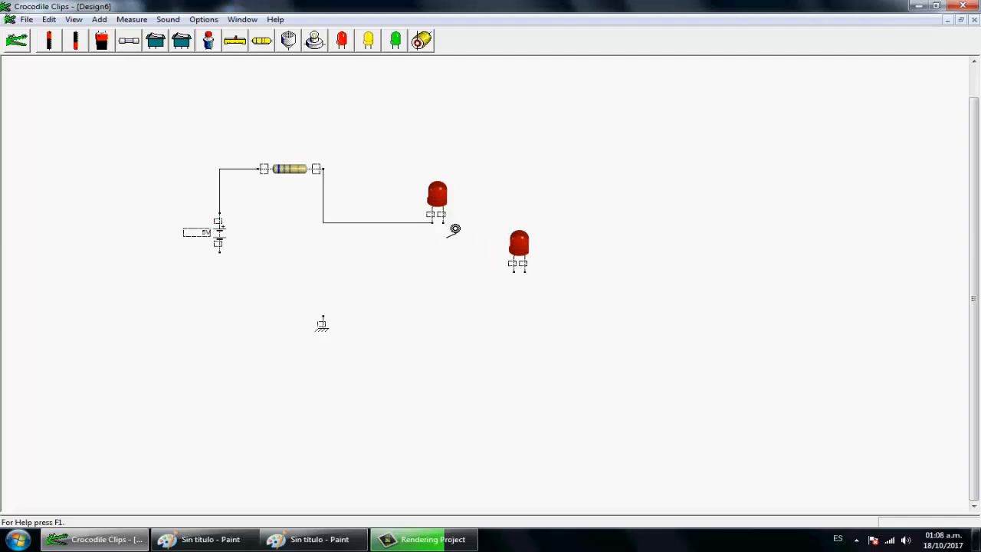
pyautogui.moveTo(454, 229); pyautogui.dragTo(541, 167)
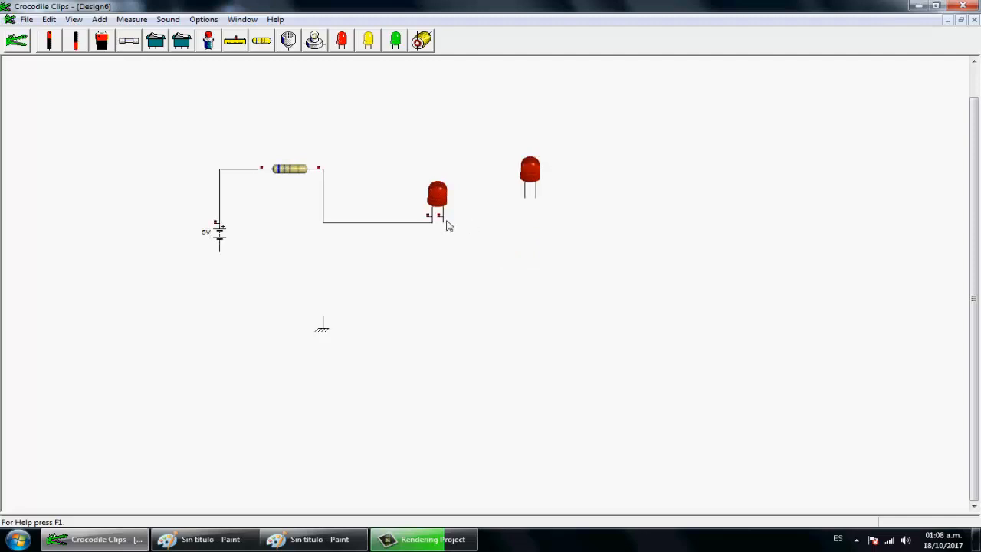
pyautogui.moveTo(449, 225); pyautogui.dragTo(541, 202)
pyautogui.moveTo(449, 224); pyautogui.dragTo(219, 253)
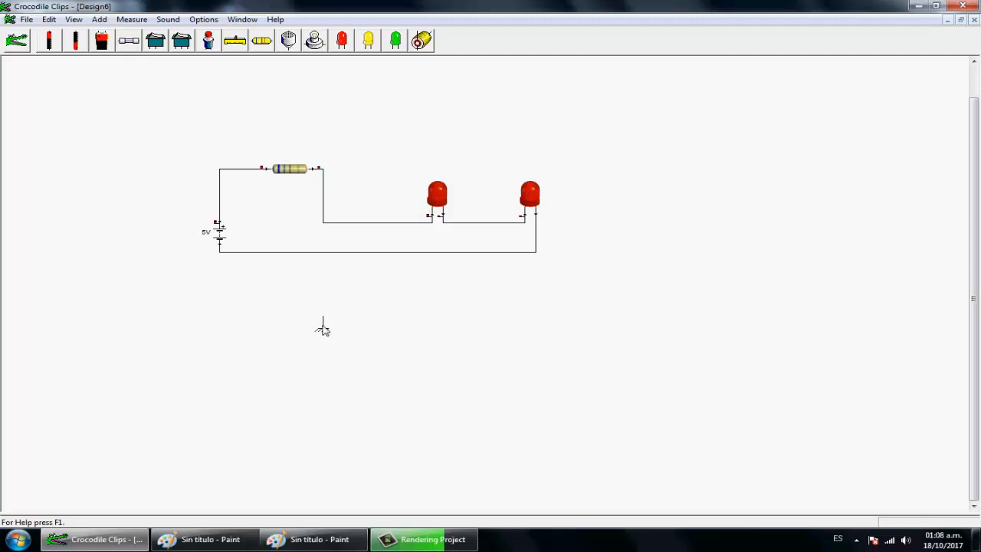
# Step: Move the ground symbol beneath the battery and wire it to the battery's negative terminal
pyautogui.moveTo(319, 327); pyautogui.dragTo(212, 325)
pyautogui.click(213, 326)
pyautogui.moveTo(346, 343); pyautogui.dragTo(297, 313)
pyautogui.click(221, 314)
pyautogui.moveTo(346, 341); pyautogui.dragTo(220, 251)
# Step: Paste the clipboard contents into the blank second Paint drawing and return to the circuit sketch
pyautogui.click(328, 538)
pyautogui.rightClick(280, 137)
pyautogui.click(290, 164)
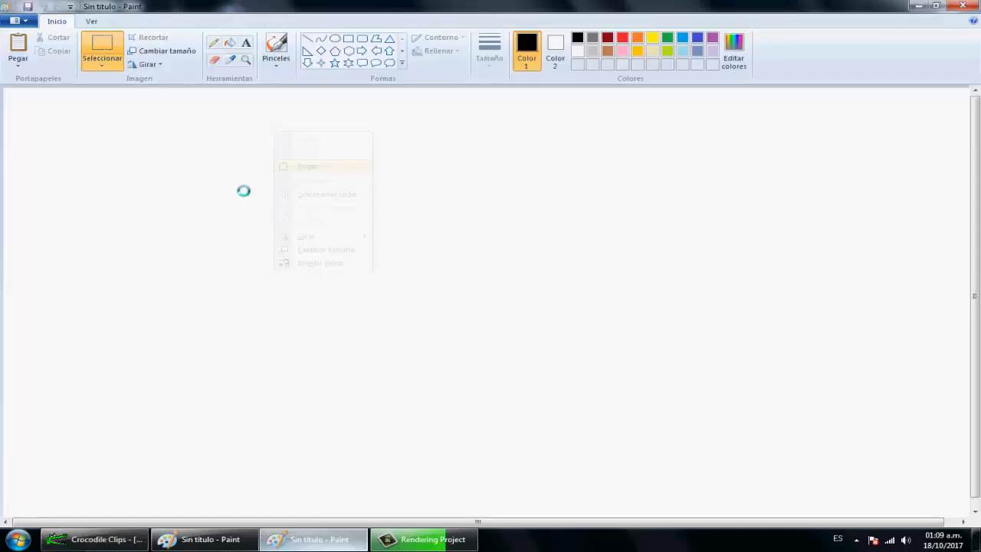
pyautogui.click(197, 539)
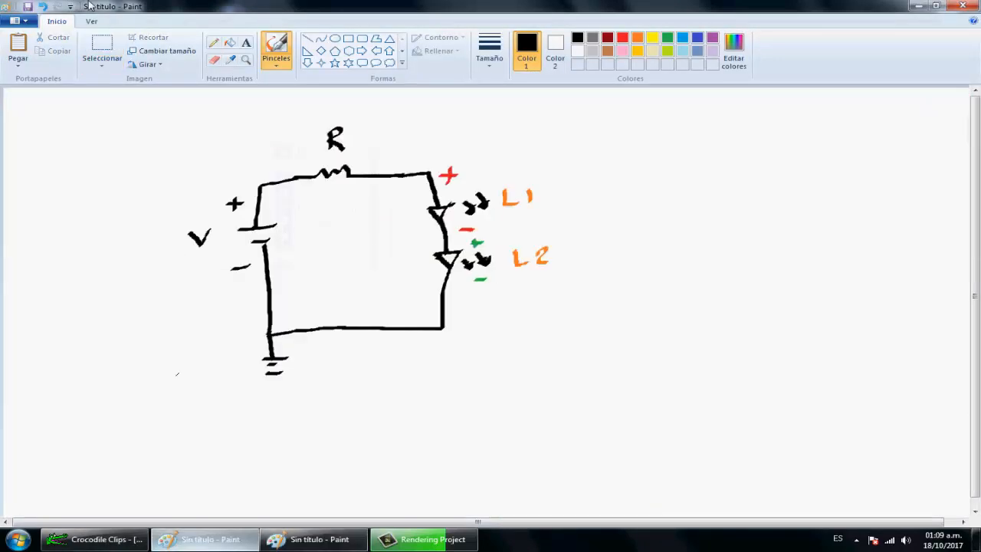
# Step: Copy the hand-drawn circuit sketch and paste it into the other Paint drawing, to the right of the circuit image
pyautogui.click(102, 54)
pyautogui.moveTo(641, 405)
pyautogui.mouseDown()
pyautogui.moveTo(189, 289)
pyautogui.moveTo(146, 97)
pyautogui.mouseUp()
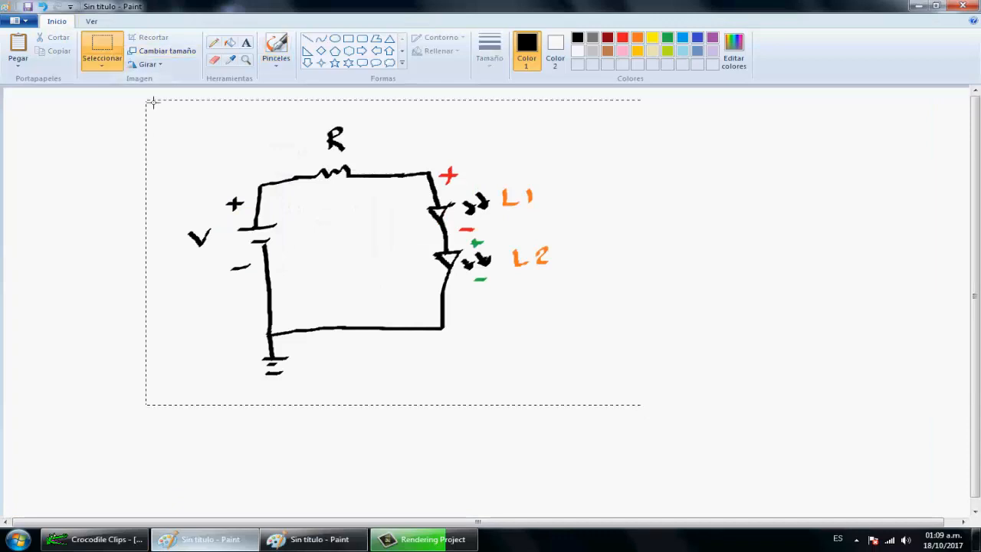
pyautogui.rightClick(325, 177)
pyautogui.click(360, 197)
pyautogui.click(311, 538)
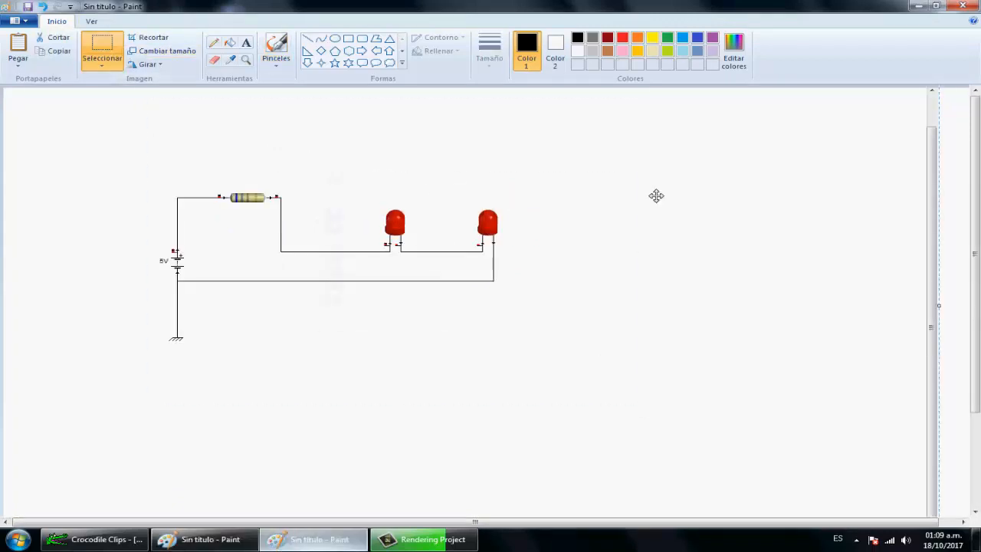
pyautogui.rightClick(650, 191)
pyautogui.click(683, 223)
pyautogui.moveTo(192, 192)
pyautogui.mouseDown()
pyautogui.moveTo(626, 223)
pyautogui.moveTo(685, 205)
pyautogui.mouseUp()
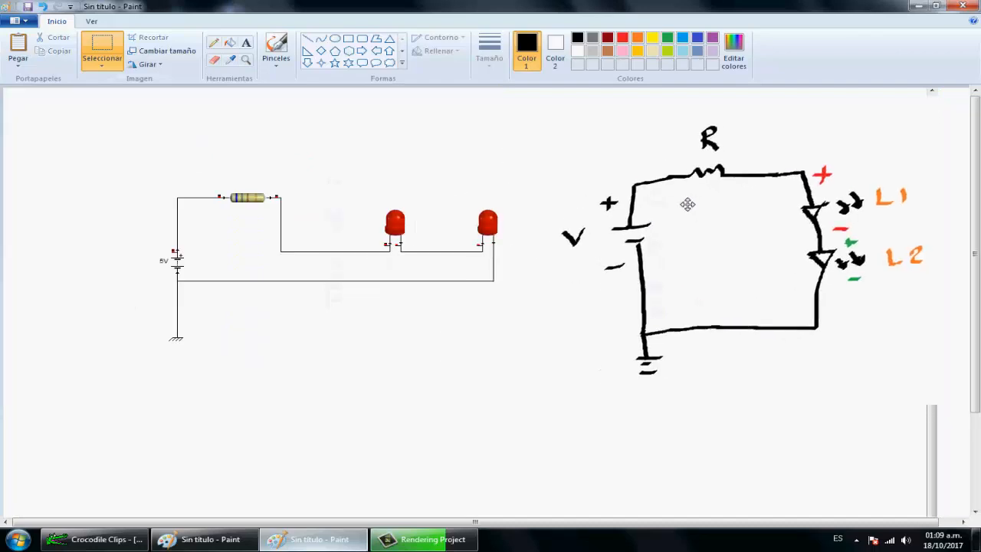
pyautogui.click(382, 133)
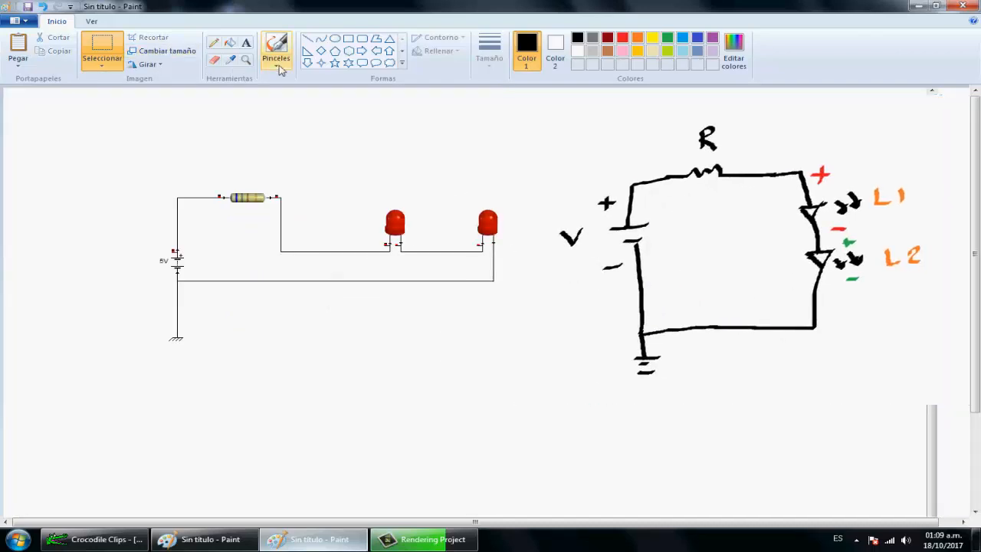
# Step: With a green brush, label the two LEDs L1 and L2 and mark + and − beside each one's leads
pyautogui.click(276, 61)
pyautogui.click(276, 83)
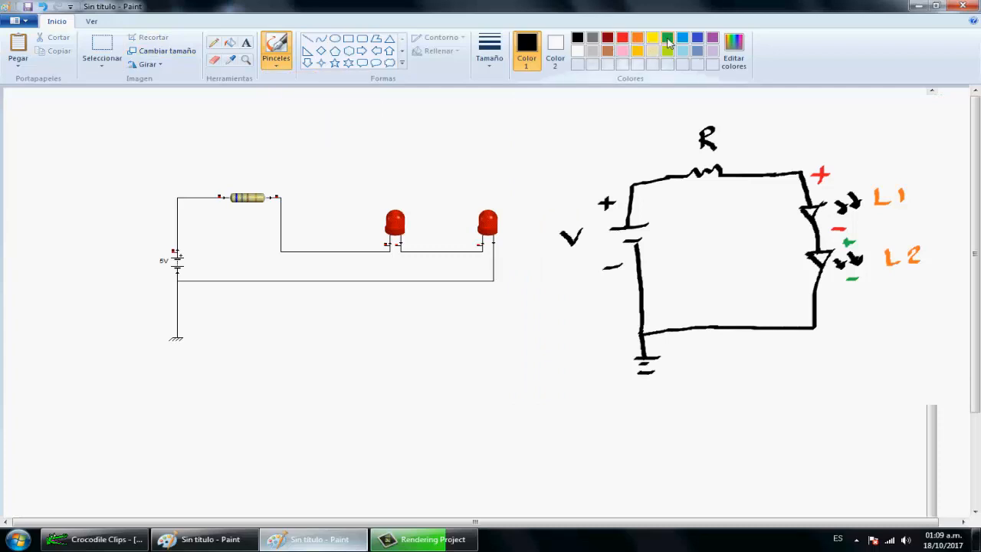
pyautogui.click(667, 37)
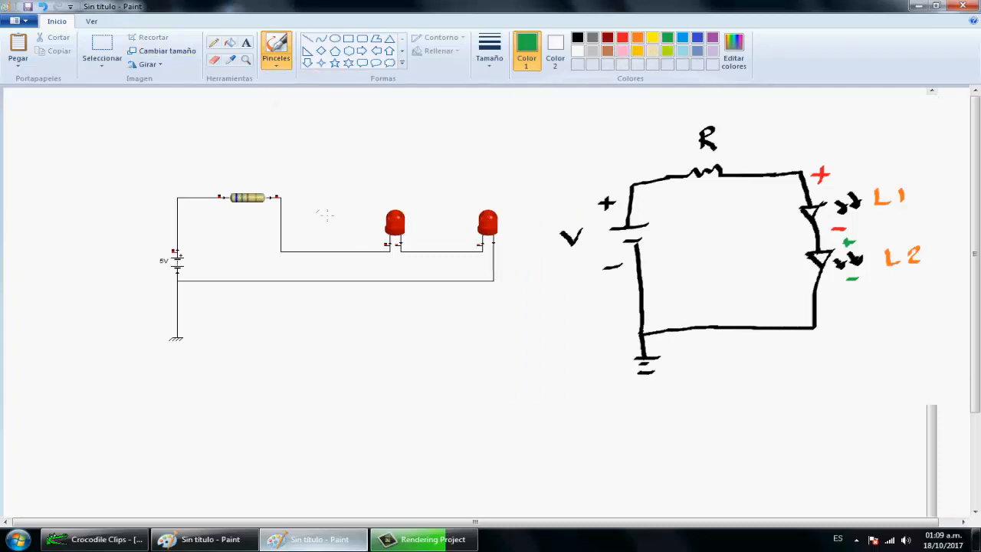
pyautogui.moveTo(360, 233); pyautogui.dragTo(357, 237)
pyautogui.moveTo(379, 184); pyautogui.dragTo(399, 198)
pyautogui.moveTo(484, 172)
pyautogui.mouseDown()
pyautogui.moveTo(484, 189)
pyautogui.moveTo(514, 188)
pyautogui.mouseUp()
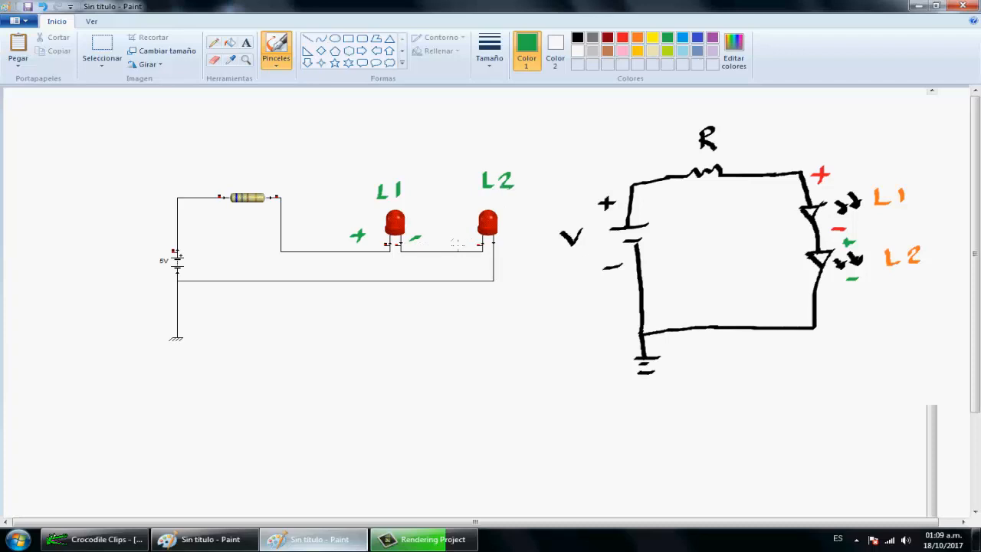
pyautogui.moveTo(455, 232); pyautogui.dragTo(454, 241)
pyautogui.moveTo(502, 246); pyautogui.dragTo(510, 244)
# Step: Trace the resistor-to-L1 connection in blue on the circuit image and on the sketch, undoing each stroke
pyautogui.click(697, 38)
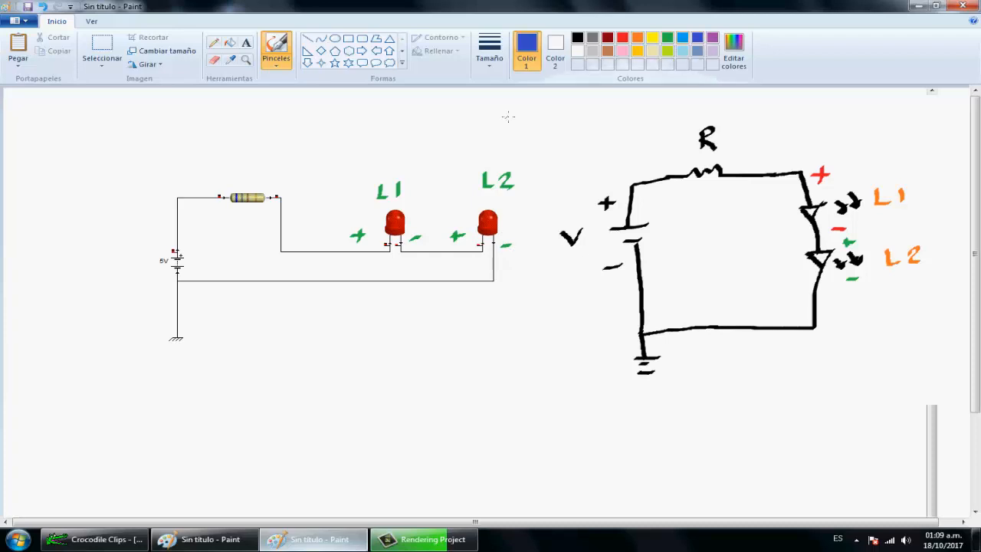
pyautogui.moveTo(365, 251)
pyautogui.mouseDown()
pyautogui.moveTo(285, 250)
pyautogui.moveTo(276, 197)
pyautogui.mouseUp()
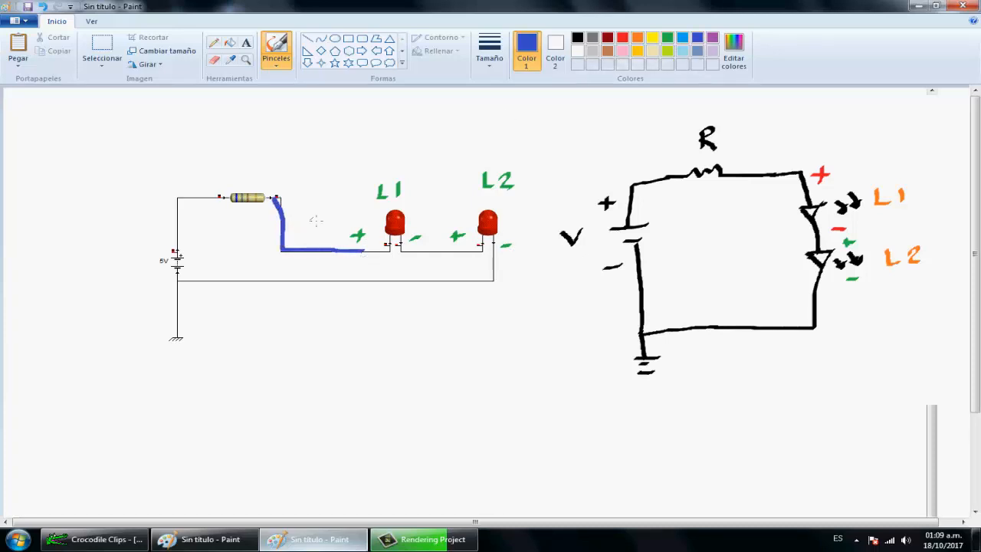
pyautogui.hotkey('ctrl', 'z')
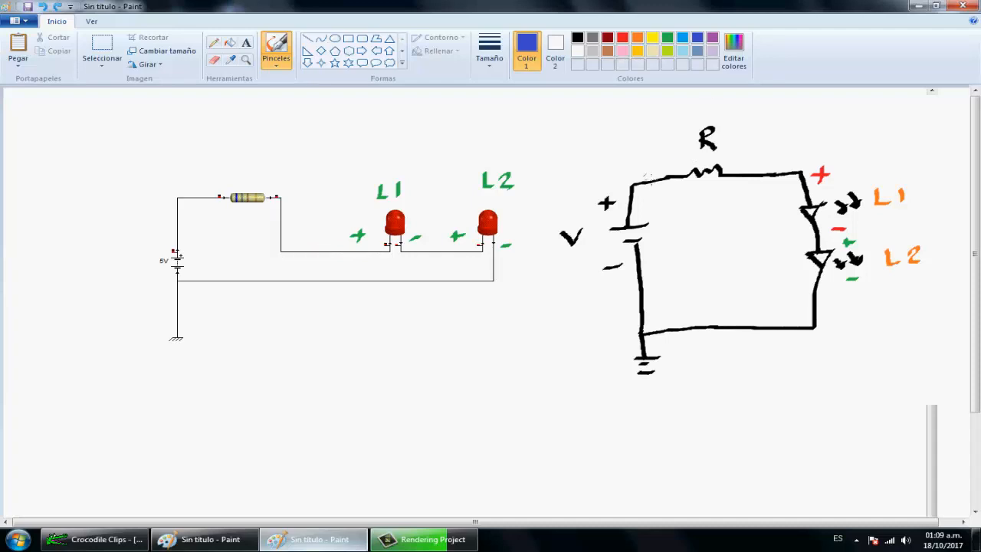
pyautogui.moveTo(809, 191)
pyautogui.mouseDown()
pyautogui.moveTo(803, 175)
pyautogui.moveTo(736, 177)
pyautogui.mouseUp()
pyautogui.hotkey('ctrl', 'z')
# Step: Trace the connection between L1 and L2 in blue on the circuit image and on the sketch, undoing the strokes
pyautogui.moveTo(402, 251); pyautogui.dragTo(465, 251)
pyautogui.hotkey('ctrl', 'z')
pyautogui.hotkey('ctrl', 'z')
pyautogui.moveTo(841, 246); pyautogui.dragTo(851, 249)
pyautogui.hotkey('ctrl', 'z')
pyautogui.click(866, 242)
pyautogui.hotkey('ctrl', 'z')
# Step: Trace the return wire from L2 to the battery's negative side on both diagrams, undoing each stroke
pyautogui.moveTo(495, 270)
pyautogui.mouseDown()
pyautogui.moveTo(492, 281)
pyautogui.moveTo(176, 281)
pyautogui.mouseUp()
pyautogui.hotkey('ctrl', 'z')
pyautogui.moveTo(819, 285)
pyautogui.mouseDown()
pyautogui.moveTo(812, 322)
pyautogui.moveTo(630, 328)
pyautogui.mouseUp()
pyautogui.hotkey('ctrl', 'z')
# Step: Switch to Crocodile Clips and replace the wire between the resistor and the first LED with a series-wired SPST switch
pyautogui.click(94, 539)
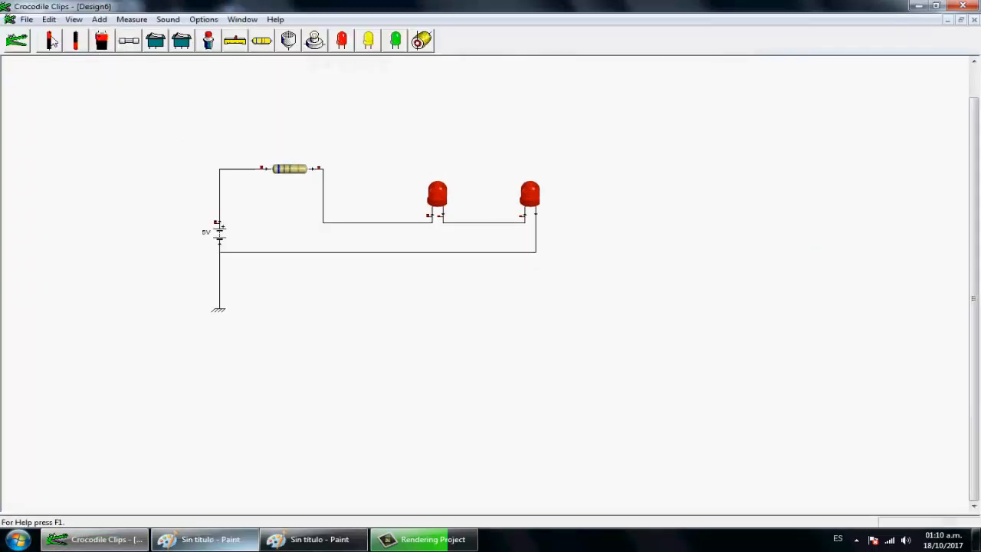
pyautogui.click(15, 40)
pyautogui.click(351, 223)
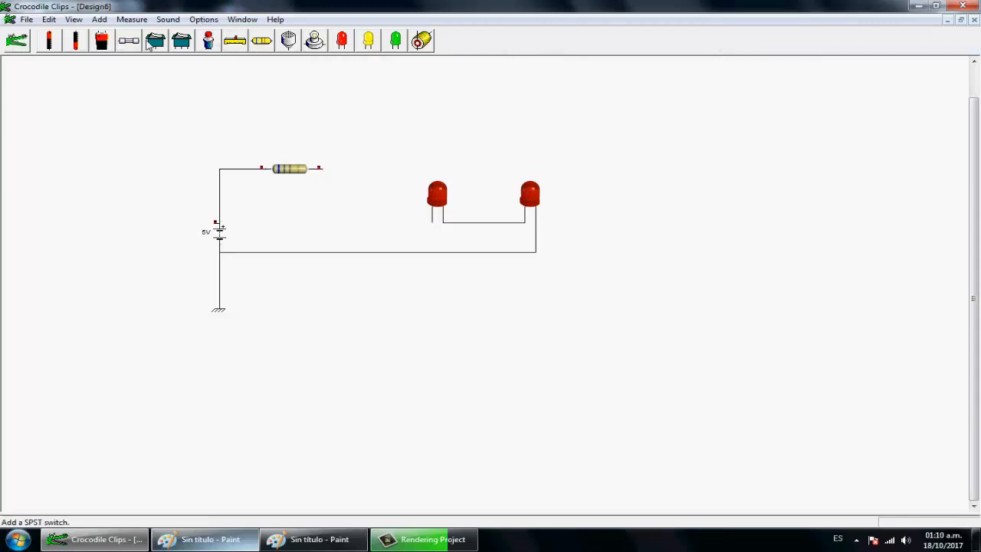
pyautogui.moveTo(150, 44); pyautogui.dragTo(368, 149)
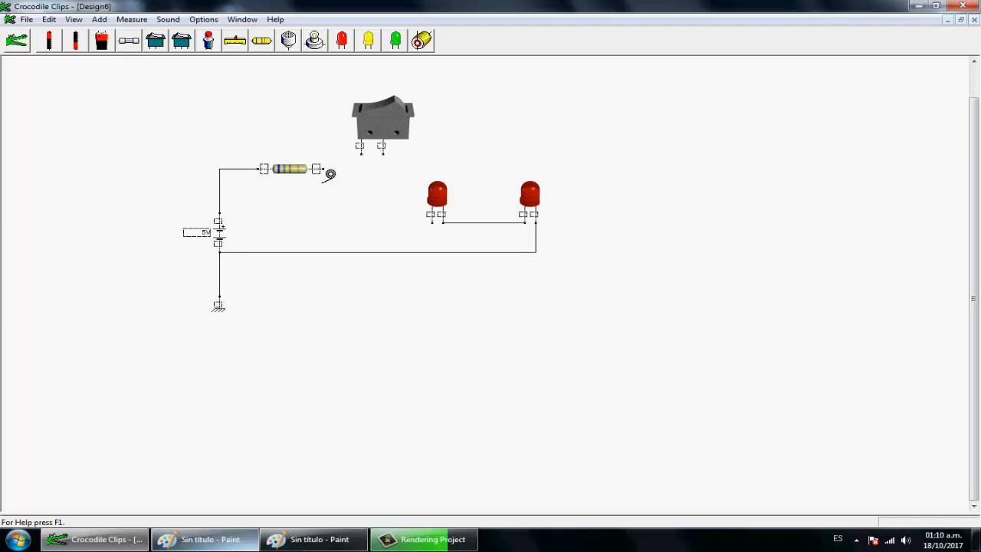
pyautogui.moveTo(329, 174); pyautogui.dragTo(368, 159)
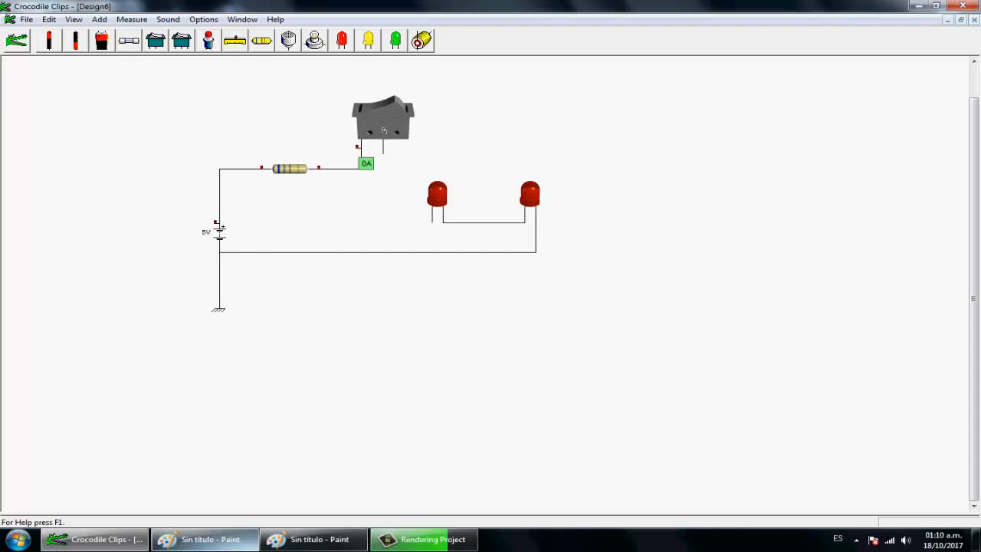
pyautogui.moveTo(392, 158); pyautogui.dragTo(439, 228)
# Step: Test the circuit by toggling the SPST switch on and off several times, ending with it open
pyautogui.click(396, 113)
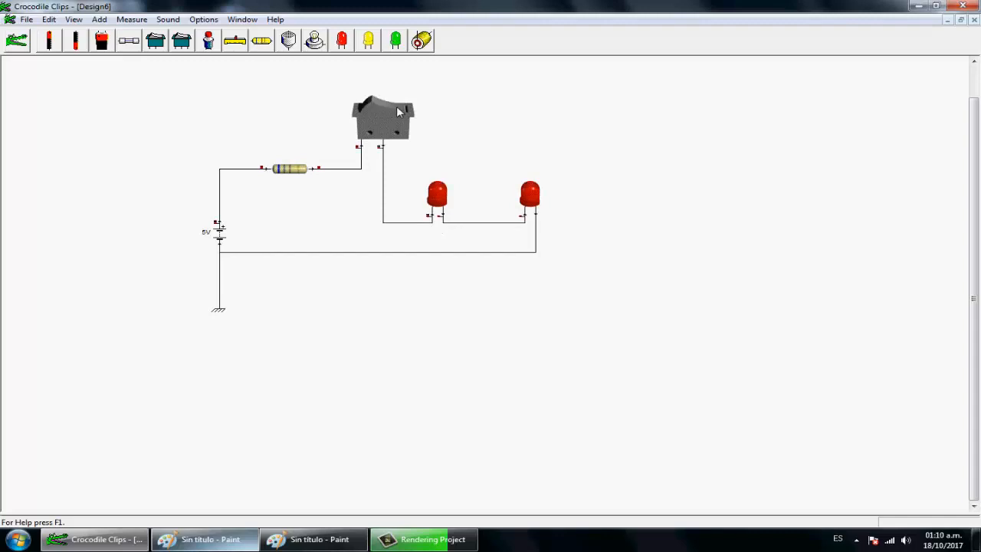
pyautogui.click(397, 112)
pyautogui.click(395, 111)
pyautogui.click(381, 113)
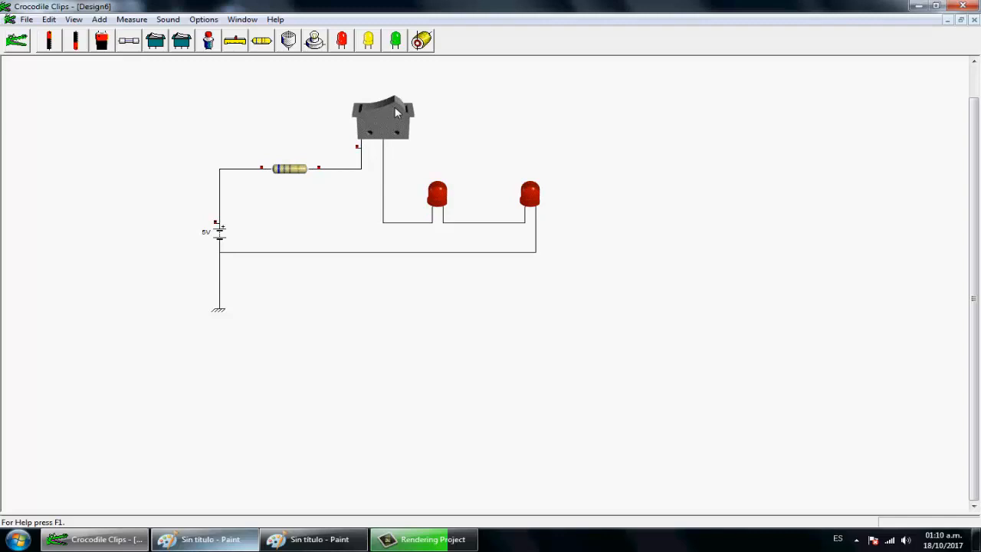
pyautogui.click(395, 112)
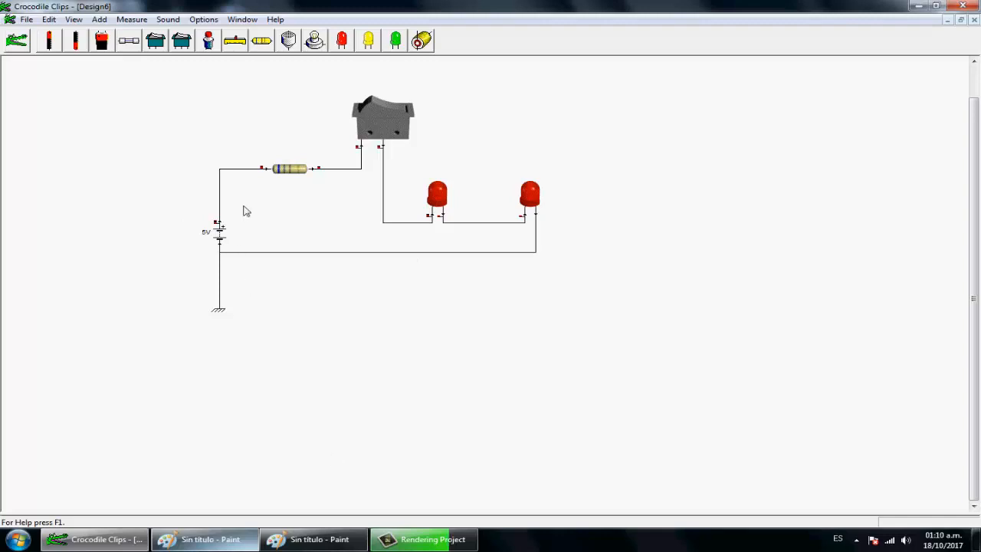
pyautogui.click(374, 111)
# Step: Set the battery voltage to 9 V and test the LEDs by closing and reopening the switch
pyautogui.click(218, 234)
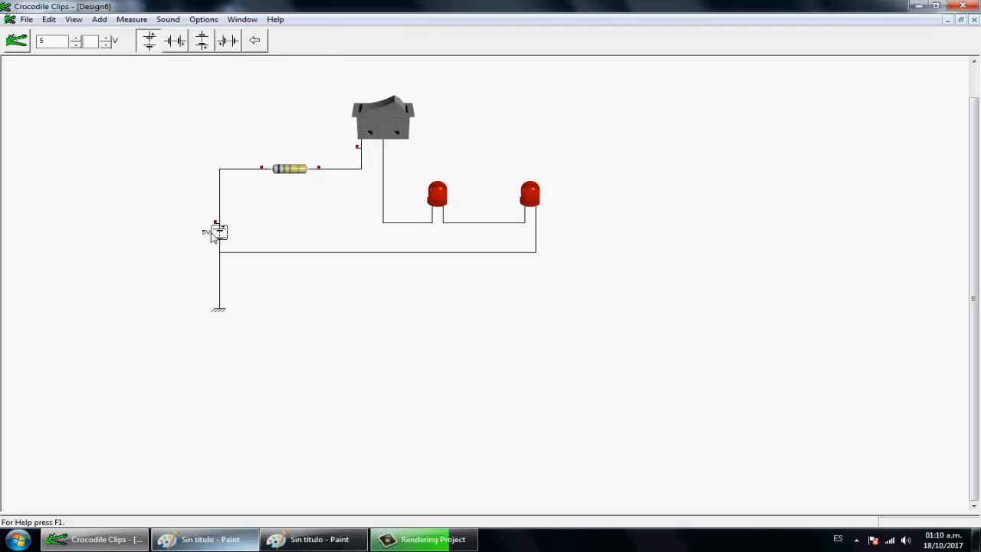
pyautogui.click(64, 46)
pyautogui.press('BackSpace')
pyautogui.write('9')
pyautogui.click(447, 338)
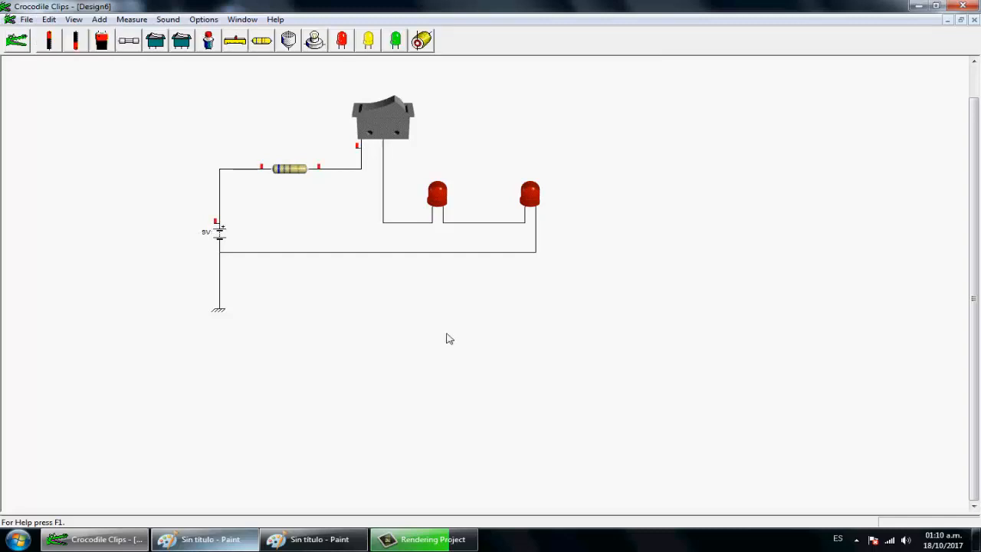
pyautogui.click(402, 112)
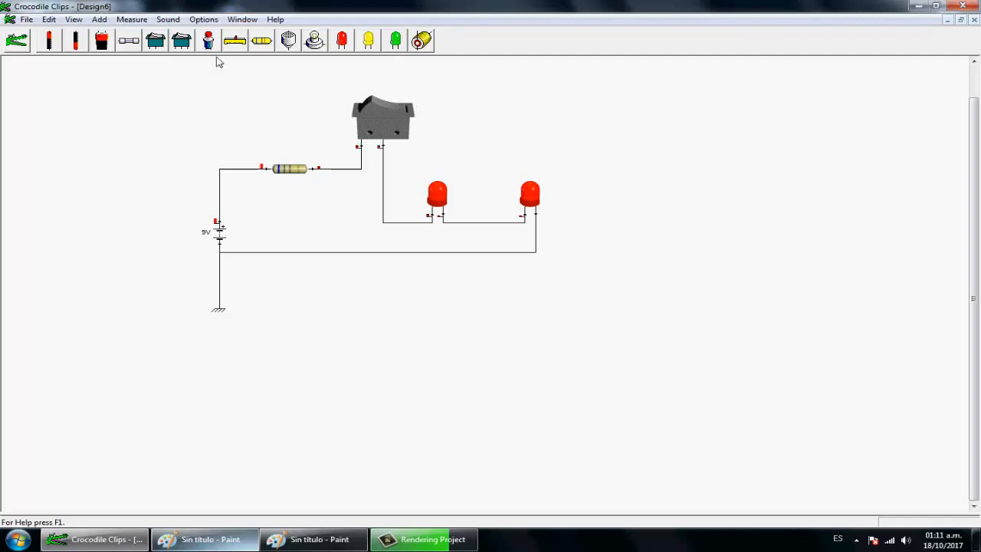
pyautogui.click(377, 111)
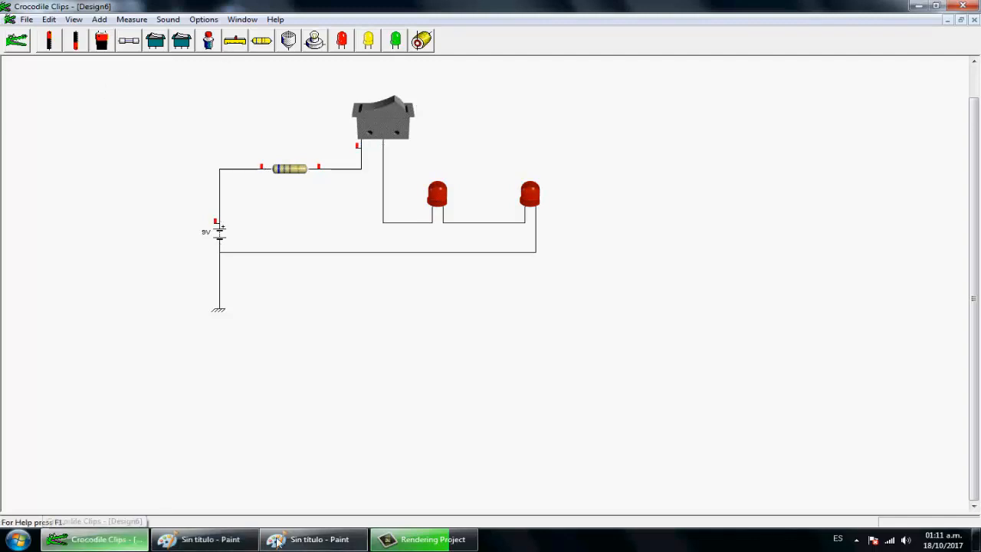
# Step: Switch to the annotated Paint drawing and write VL1 = 2.5V and VL2 = 2.5V in blue beneath the circuit image
pyautogui.click(276, 541)
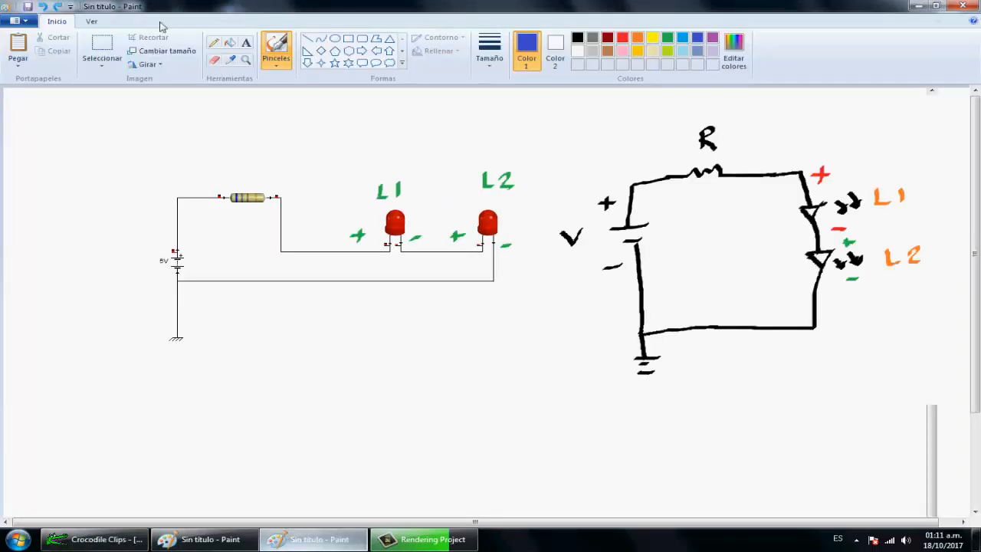
pyautogui.click(276, 63)
pyautogui.click(302, 84)
pyautogui.moveTo(327, 335)
pyautogui.mouseDown()
pyautogui.moveTo(332, 322)
pyautogui.moveTo(349, 335)
pyautogui.moveTo(403, 322)
pyautogui.moveTo(408, 331)
pyautogui.moveTo(429, 315)
pyautogui.mouseUp()
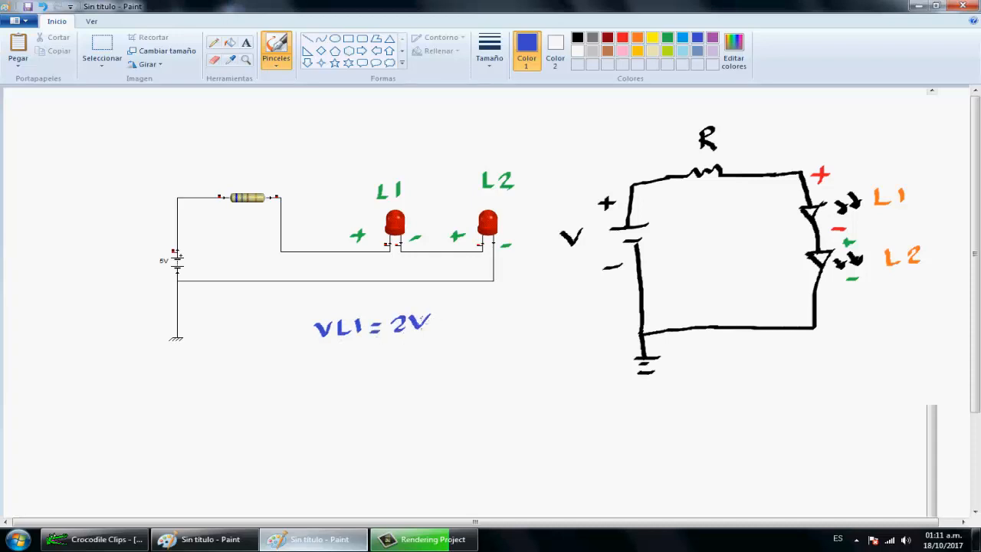
pyautogui.hotkey('ctrl', 'z')
pyautogui.hotkey('ctrl', 'z')
pyautogui.moveTo(392, 320)
pyautogui.mouseDown()
pyautogui.moveTo(404, 335)
pyautogui.moveTo(424, 323)
pyautogui.moveTo(424, 335)
pyautogui.moveTo(464, 311)
pyautogui.mouseUp()
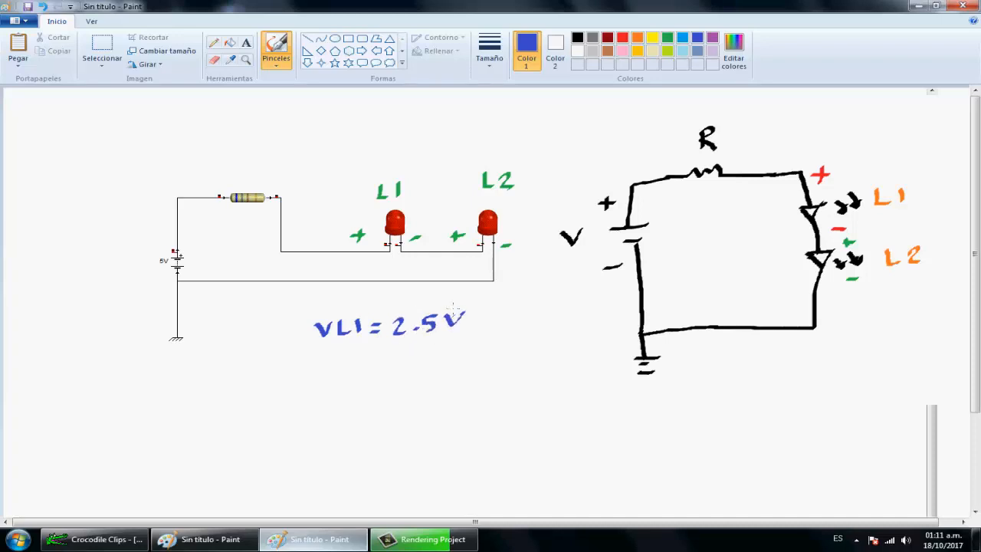
pyautogui.moveTo(310, 357); pyautogui.dragTo(343, 369)
pyautogui.moveTo(349, 357)
pyautogui.mouseDown()
pyautogui.moveTo(365, 370)
pyautogui.moveTo(382, 357)
pyautogui.moveTo(408, 371)
pyautogui.moveTo(426, 358)
pyautogui.moveTo(422, 370)
pyautogui.moveTo(455, 370)
pyautogui.moveTo(472, 349)
pyautogui.mouseUp()
pyautogui.click(415, 368)
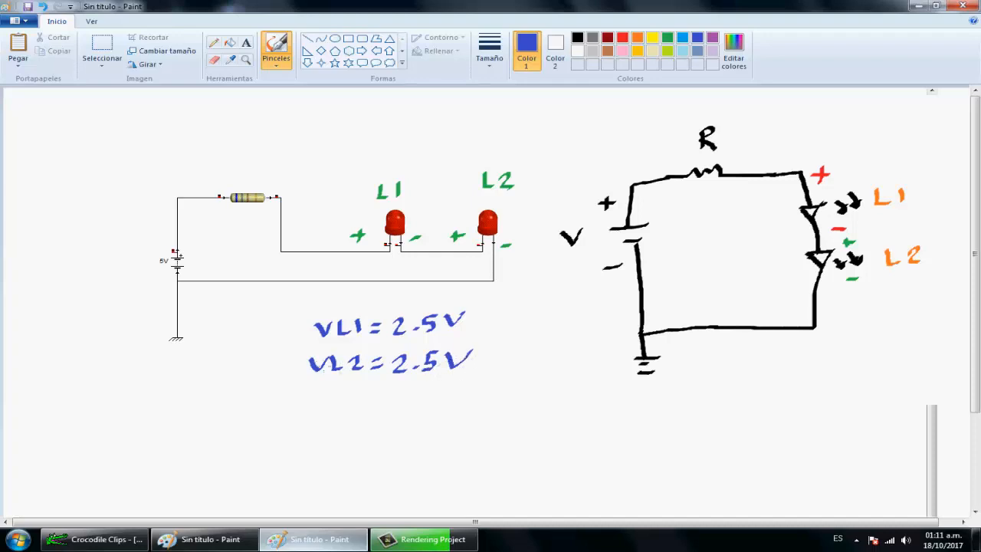
# Step: Undo all strokes of the blue VL1 and VL2 voltage notes beneath the circuit image
pyautogui.hotkey('ctrl', 'z')
pyautogui.hotkey('ctrl', 'z')
pyautogui.hotkey('ctrl', 'z')
pyautogui.hotkey('ctrl', 'z')
pyautogui.hotkey('ctrl', 'z')
pyautogui.hotkey('ctrl', 'z')
pyautogui.hotkey('ctrl', 'z')
pyautogui.hotkey('ctrl', 'z')
pyautogui.hotkey('ctrl', 'z')
pyautogui.hotkey('ctrl', 'z')
pyautogui.hotkey('ctrl', 'z')
pyautogui.hotkey('ctrl', 'z')
pyautogui.hotkey('ctrl', 'z')
pyautogui.hotkey('ctrl', 'z')
pyautogui.hotkey('ctrl', 'z')
pyautogui.hotkey('ctrl', 'z')
pyautogui.hotkey('ctrl', 'z')
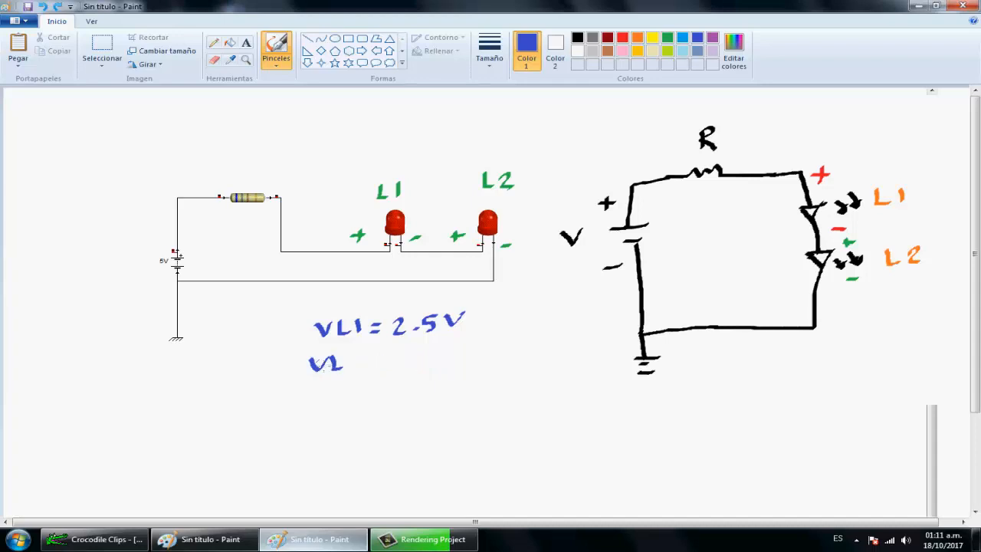
pyautogui.hotkey('ctrl', 'z')
pyautogui.hotkey('ctrl', 'z')
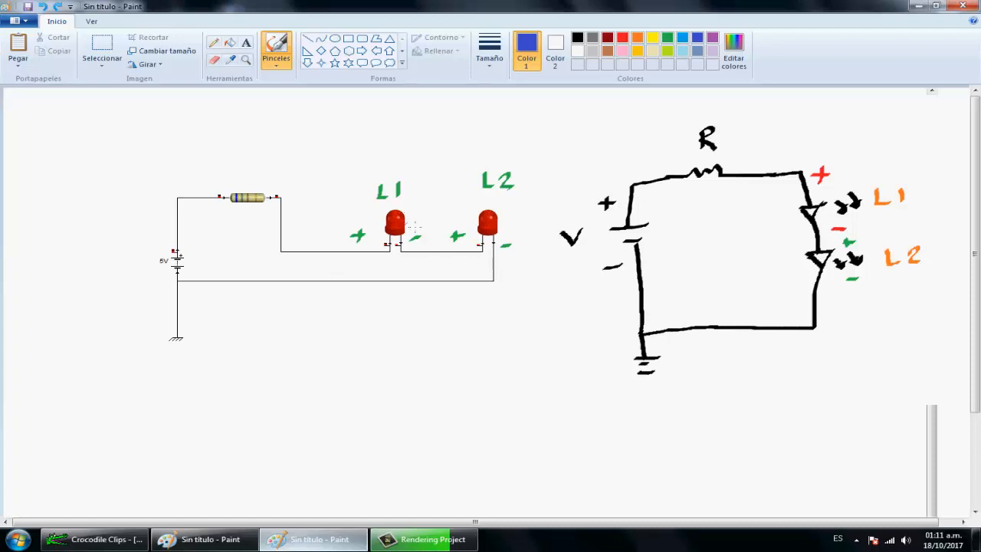
# Step: Switch to Crocodile Clips and add a voltmeter above the resistor
pyautogui.click(133, 545)
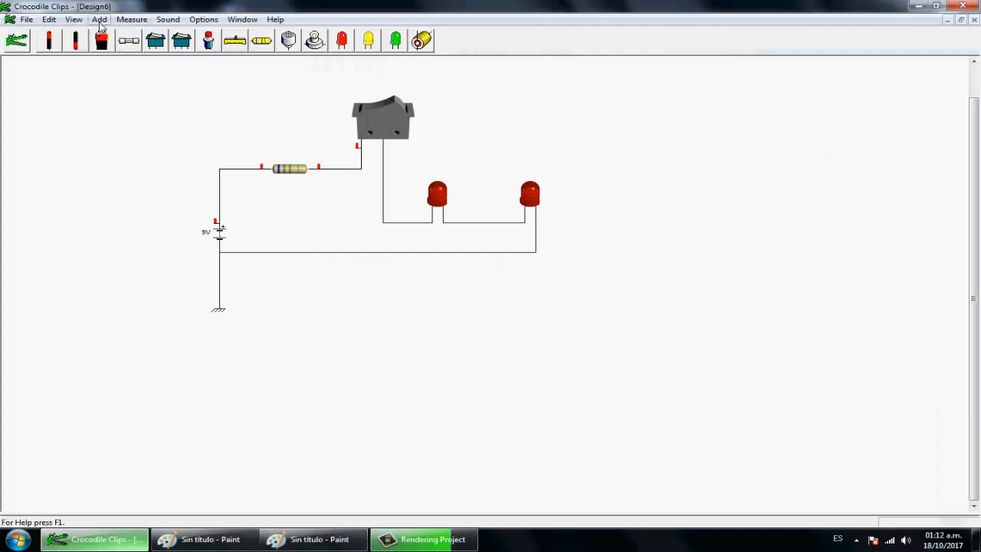
pyautogui.click(100, 21)
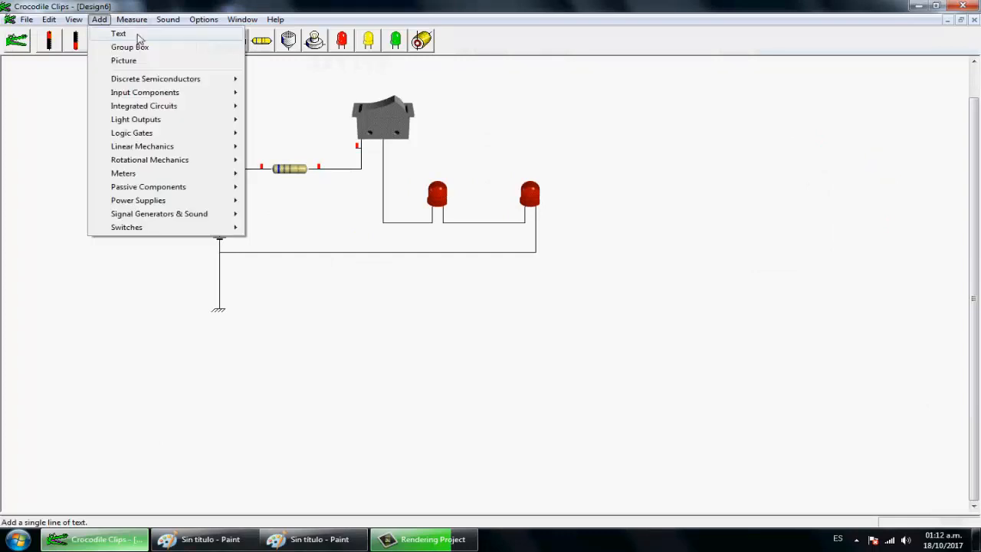
pyautogui.moveTo(137, 24)
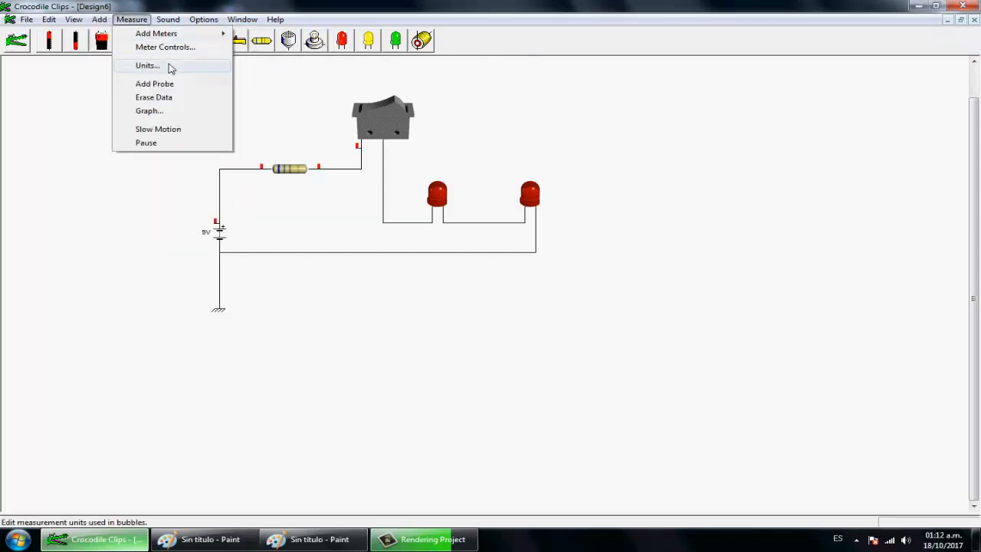
pyautogui.moveTo(178, 36)
pyautogui.click(268, 47)
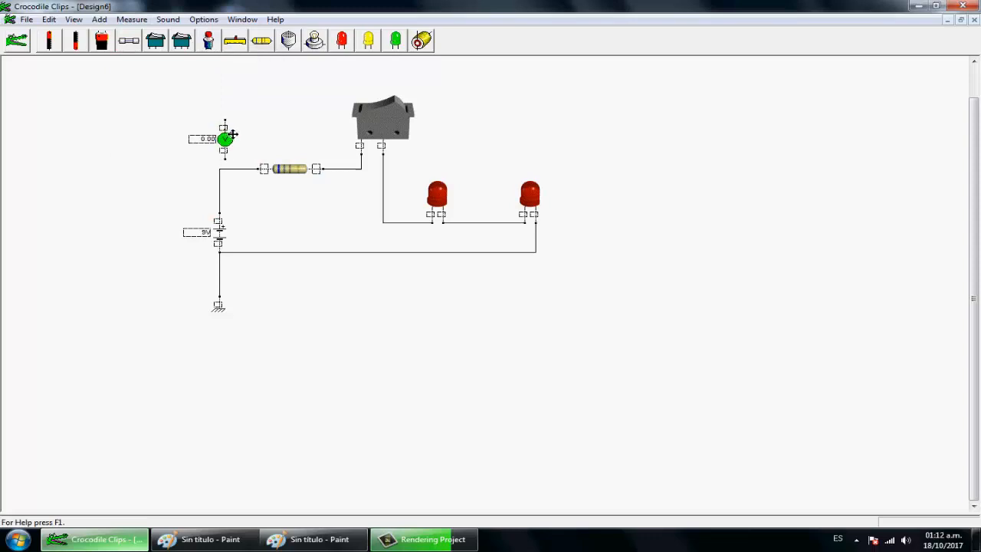
pyautogui.click(273, 114)
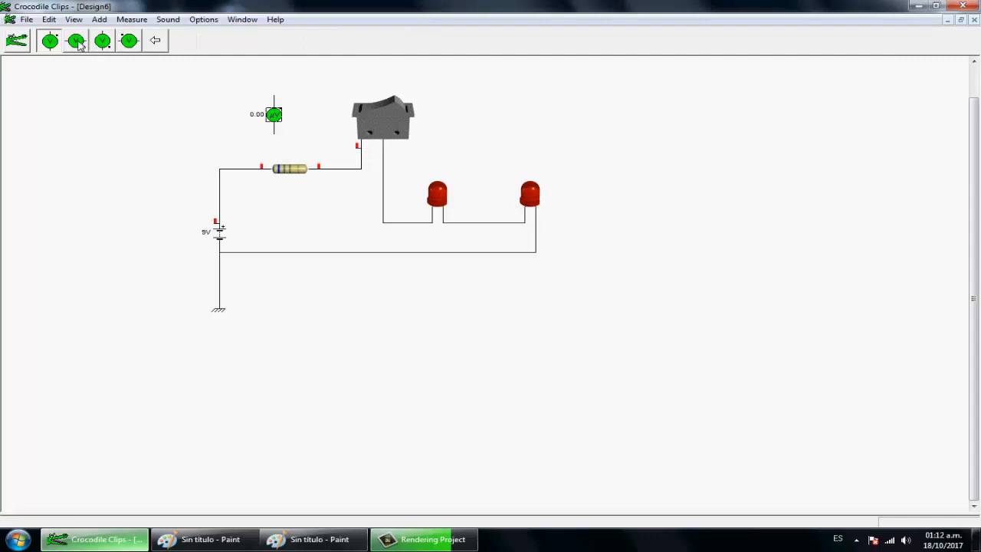
# Step: Orient the voltmeter horizontally, discard the stray second one and wire the meter's left lead to the resistor's left side
pyautogui.moveTo(77, 43); pyautogui.dragTo(142, 102)
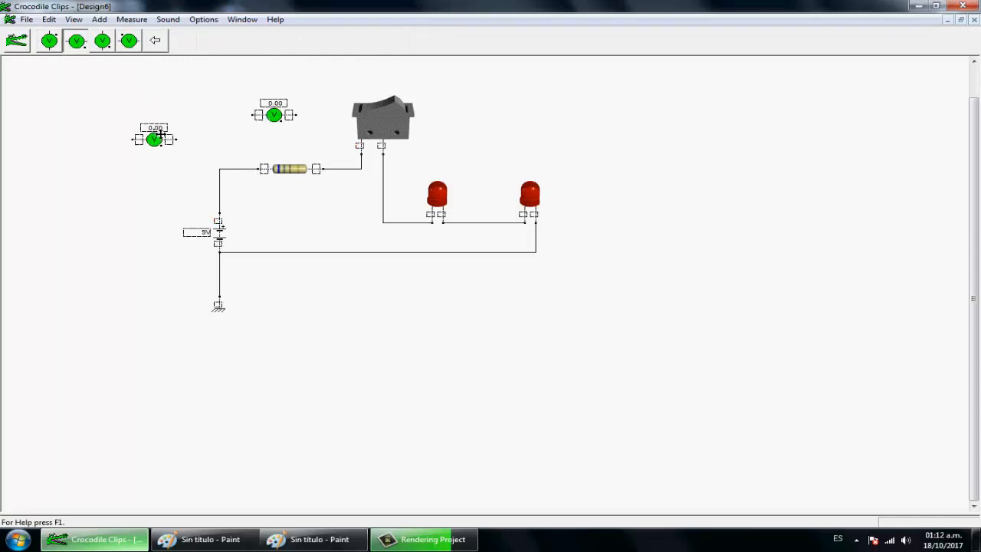
pyautogui.rightClick(157, 131)
pyautogui.moveTo(256, 121)
pyautogui.mouseDown()
pyautogui.moveTo(240, 164)
pyautogui.moveTo(250, 173)
pyautogui.moveTo(260, 149)
pyautogui.moveTo(256, 114)
pyautogui.mouseUp()
pyautogui.click(254, 117)
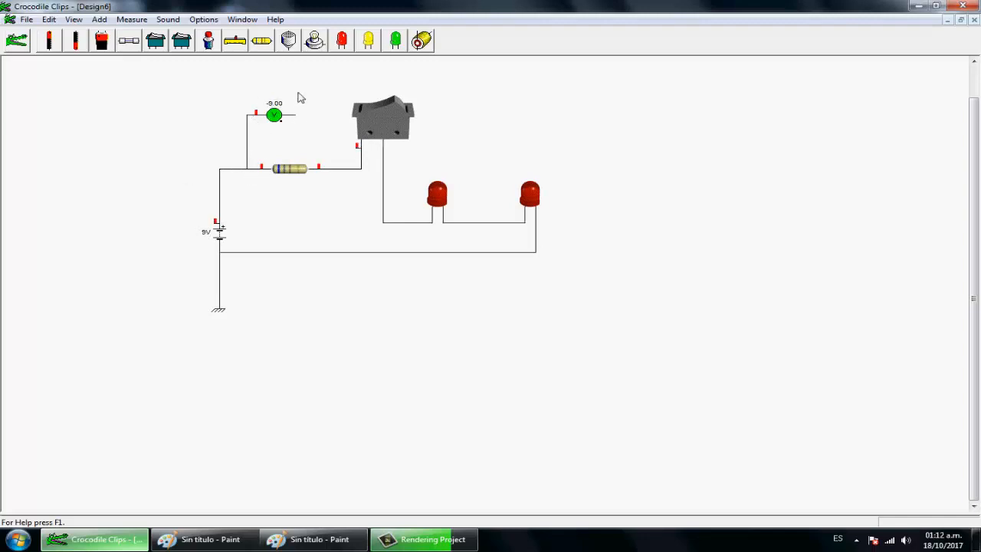
# Step: Remove the voltmeter and its wiring from above the resistor
pyautogui.hotkey('ctrl', 'z')
pyautogui.moveTo(300, 131); pyautogui.dragTo(227, 100)
pyautogui.press('Delete')
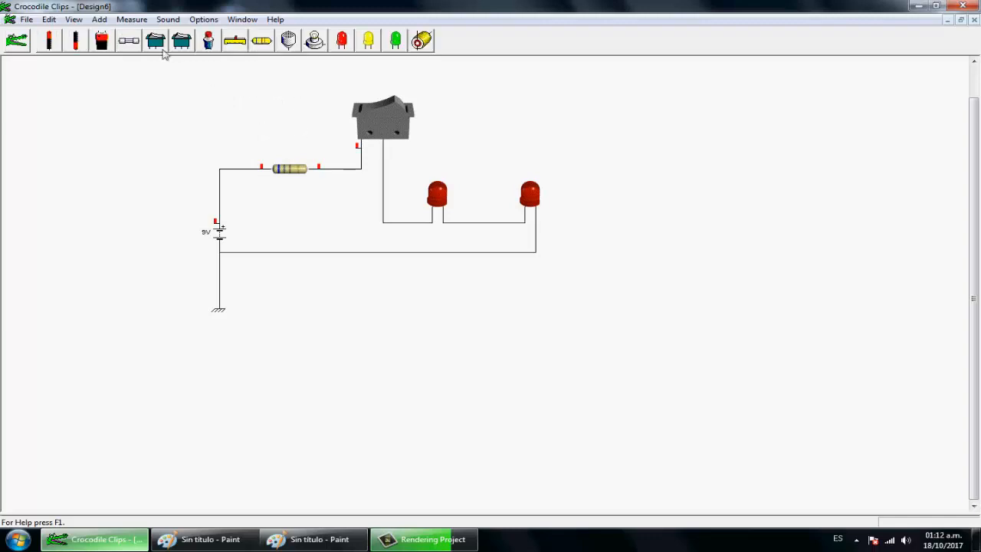
# Step: Place two horizontal voltmeters, one above the resistor and a spare one in the empty area beyond the battery
pyautogui.hotkey('ctrl', 'z')
pyautogui.click(273, 115)
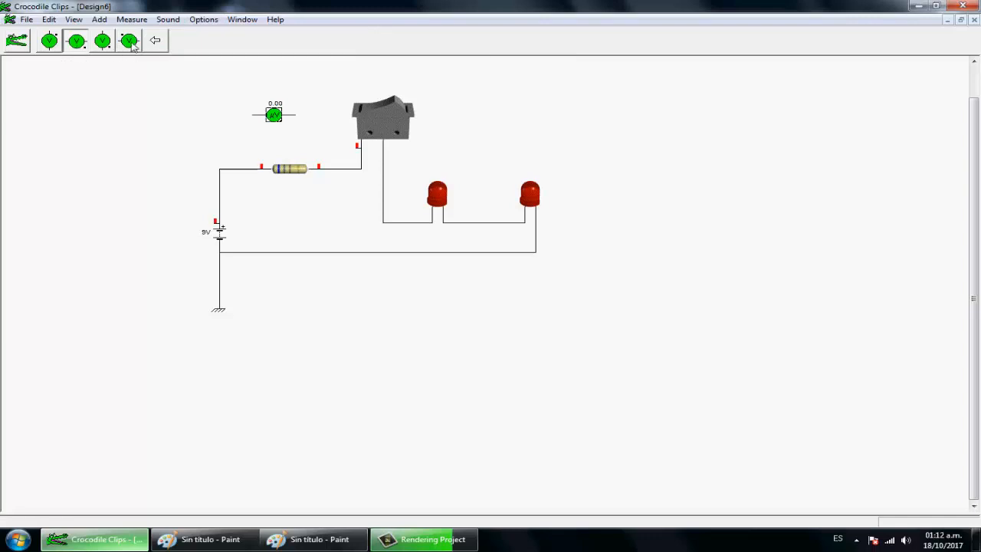
pyautogui.moveTo(129, 41); pyautogui.dragTo(230, 136)
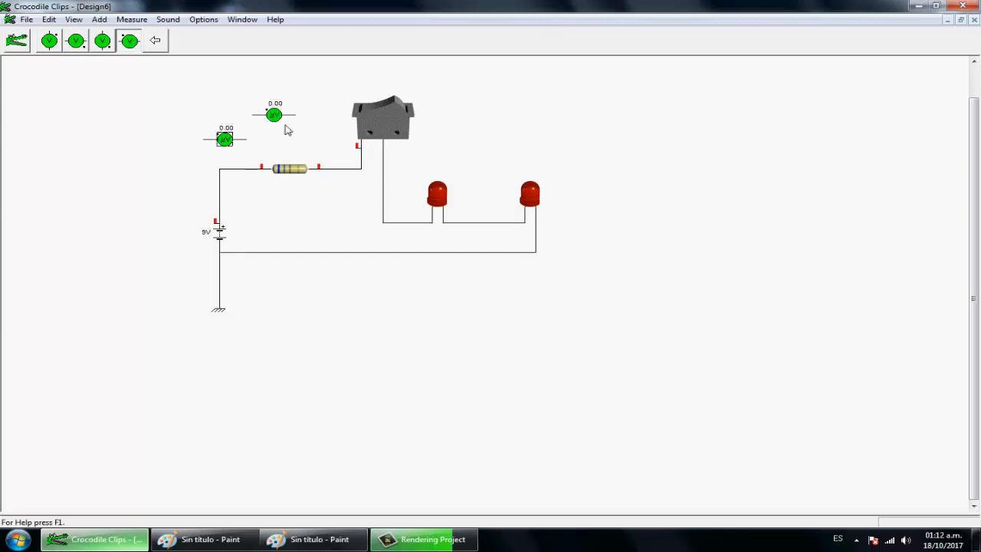
pyautogui.moveTo(314, 124); pyautogui.dragTo(264, 115)
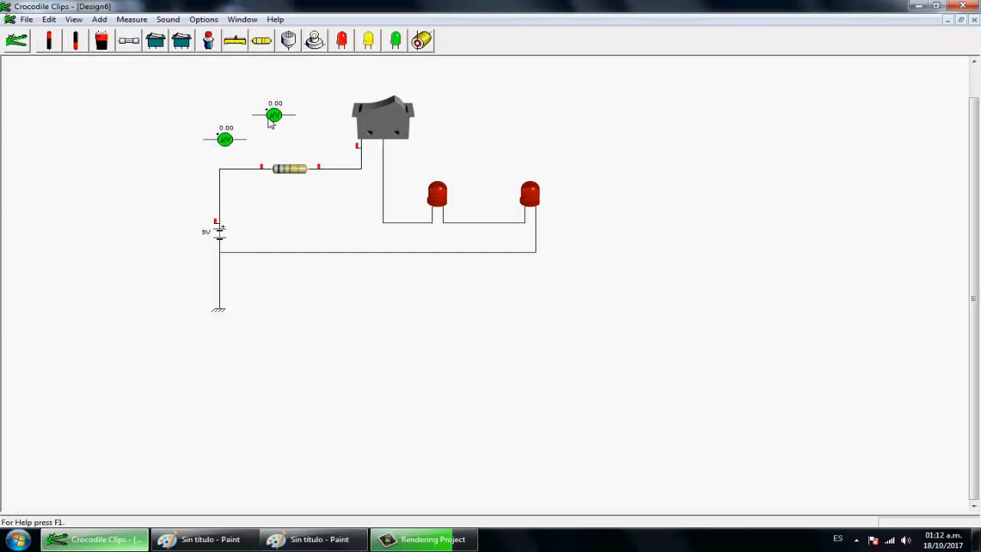
pyautogui.moveTo(225, 140); pyautogui.dragTo(122, 140)
# Step: Wire the voltmeter above the resistor in parallel with it, then close and reopen the switch to read the voltage
pyautogui.moveTo(253, 116); pyautogui.dragTo(252, 168)
pyautogui.moveTo(305, 121)
pyautogui.mouseDown()
pyautogui.moveTo(333, 171)
pyautogui.moveTo(323, 169)
pyautogui.mouseUp()
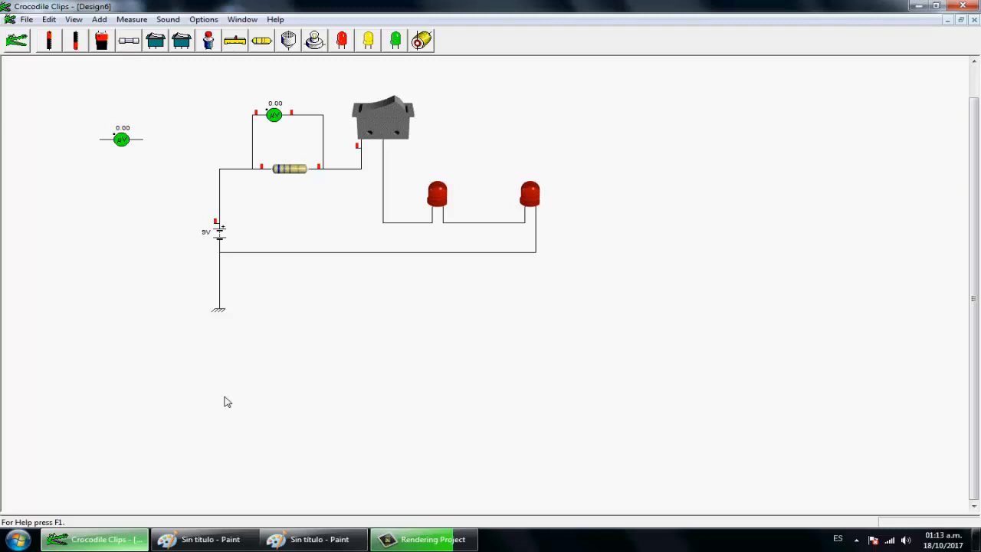
pyautogui.click(385, 113)
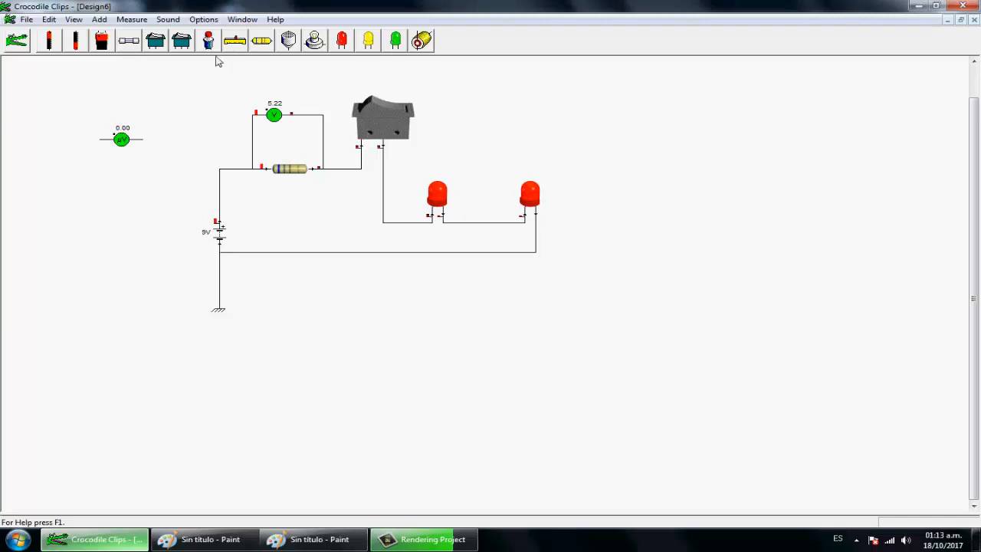
pyautogui.click(367, 112)
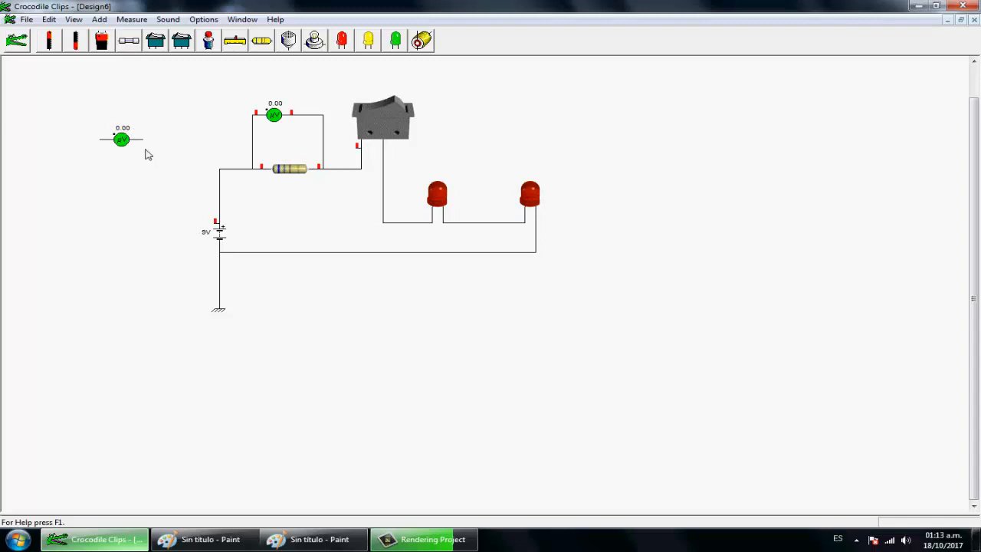
# Step: Move the spare voltmeter above the first LED, wire it across that LED, and close and reopen the switch to test it
pyautogui.click(119, 141)
pyautogui.moveTo(119, 142); pyautogui.dragTo(400, 223)
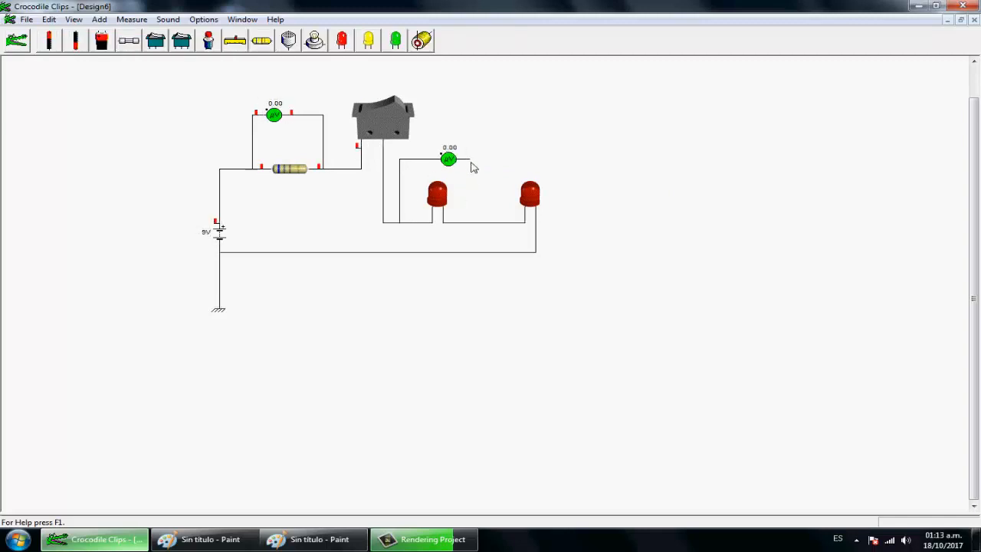
pyautogui.moveTo(471, 159)
pyautogui.mouseDown()
pyautogui.moveTo(478, 228)
pyautogui.moveTo(470, 223)
pyautogui.mouseUp()
pyautogui.click(391, 112)
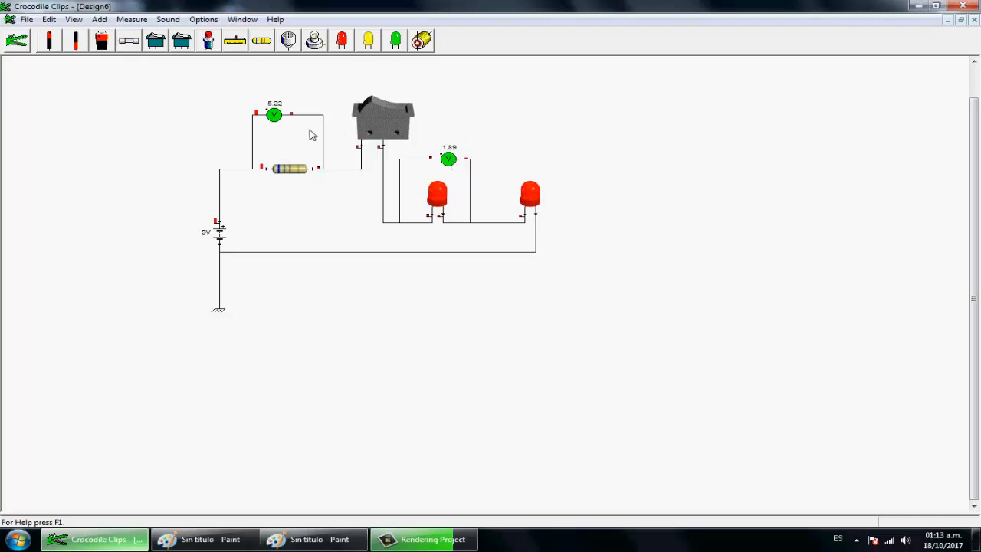
pyautogui.click(368, 108)
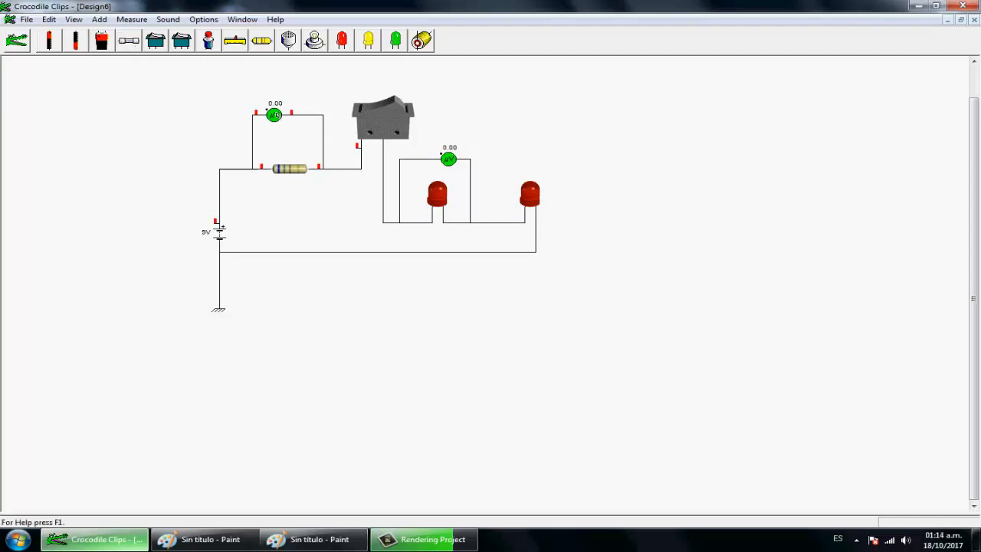
# Step: Add a third horizontal voltmeter above the second LED, wire it across that LED, and close and reopen the switch to test it
pyautogui.click(275, 115)
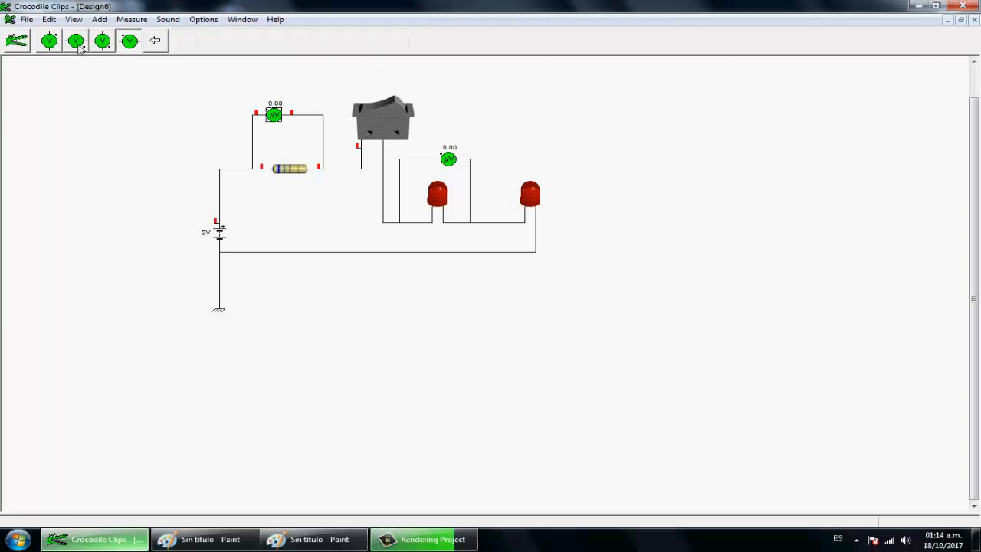
pyautogui.moveTo(130, 42); pyautogui.dragTo(498, 223)
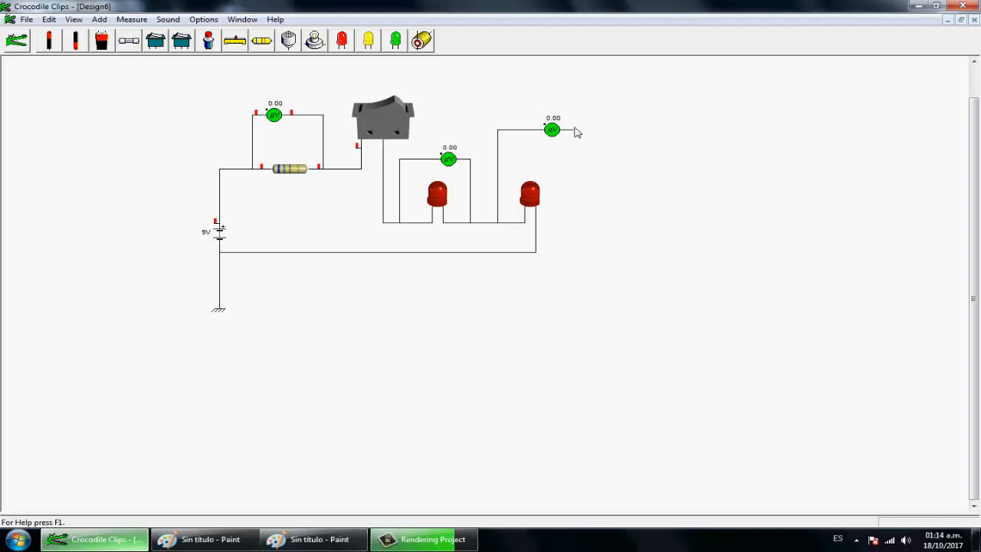
pyautogui.moveTo(576, 136); pyautogui.dragTo(541, 240)
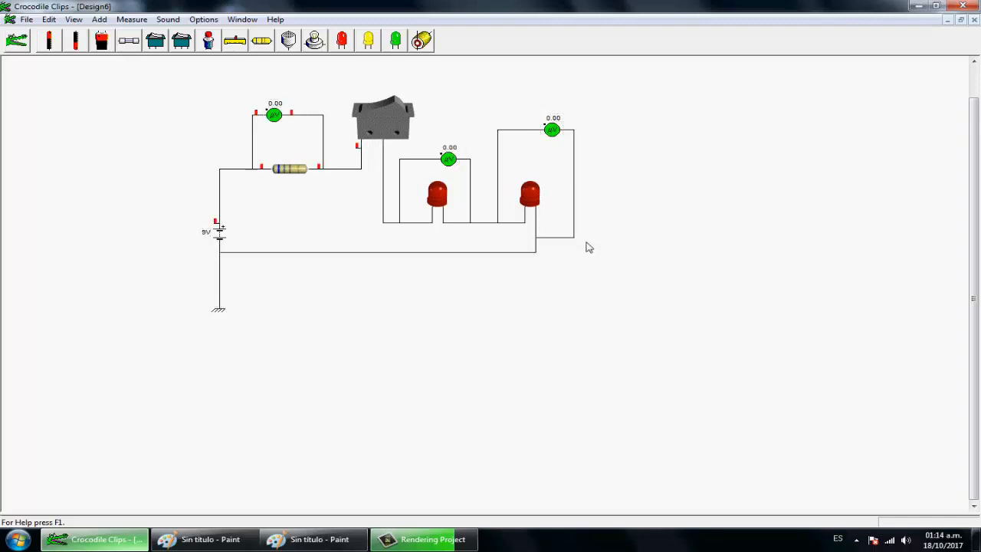
pyautogui.click(396, 109)
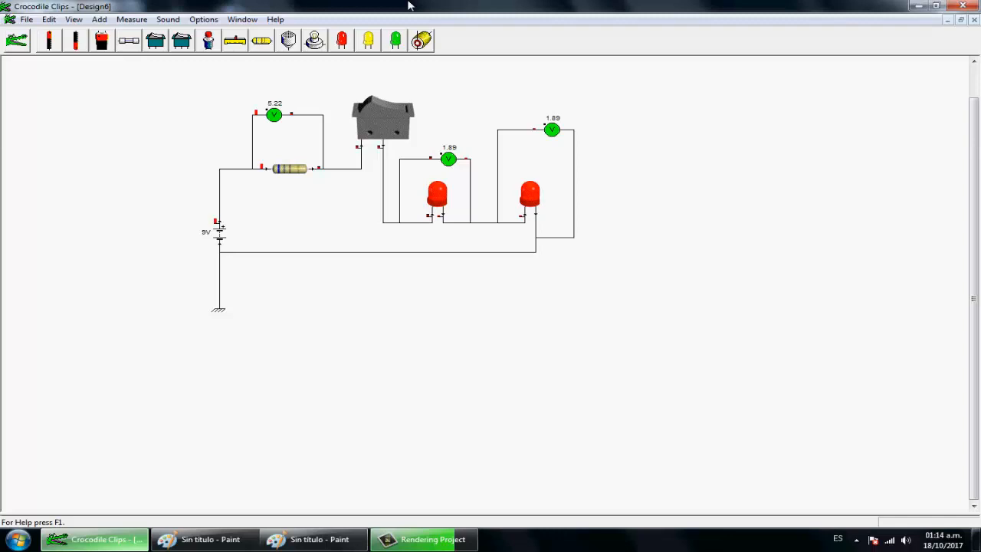
pyautogui.click(387, 107)
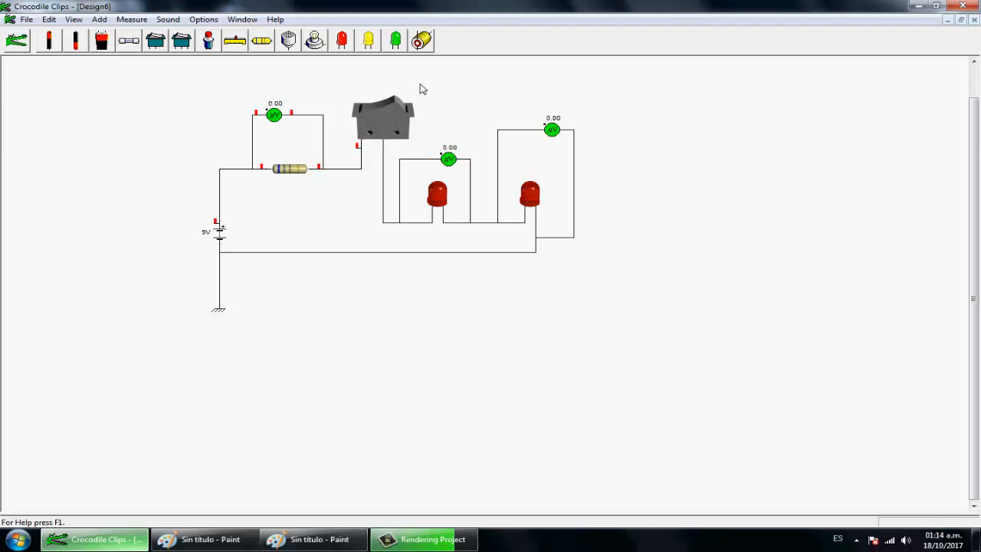
# Step: Switch to the Paint circuit drawing and write "VR=" in black with the brush, to the right of the diagram
pyautogui.click(203, 538)
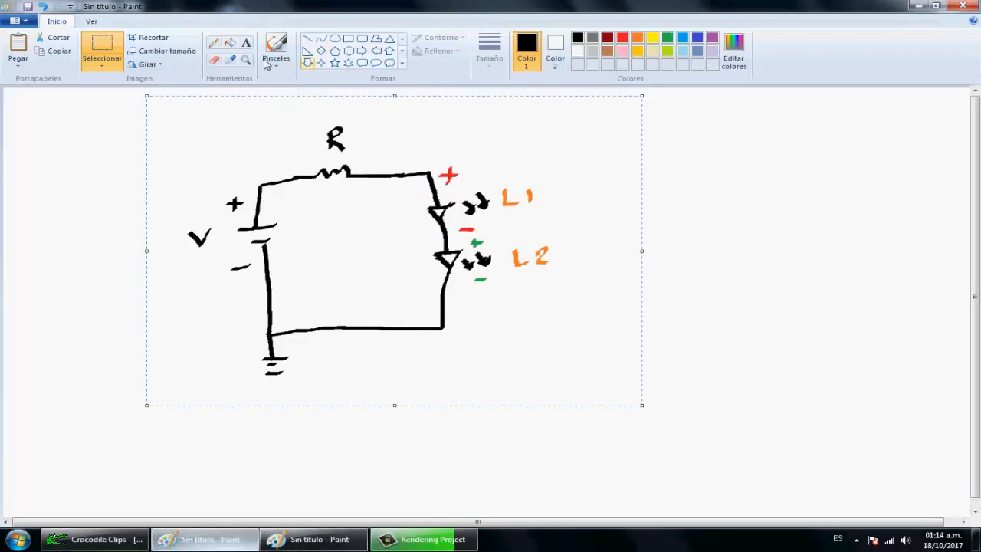
pyautogui.click(276, 62)
pyautogui.click(302, 83)
pyautogui.moveTo(658, 175)
pyautogui.mouseDown()
pyautogui.moveTo(666, 191)
pyautogui.moveTo(676, 174)
pyautogui.moveTo(689, 190)
pyautogui.mouseUp()
pyautogui.moveTo(684, 176)
pyautogui.mouseDown()
pyautogui.moveTo(725, 178)
pyautogui.moveTo(725, 186)
pyautogui.mouseUp()
# Step: Switch to Crocodile Clips, close and reopen the switch to read the resistor's voltmeter, and return to Paint
pyautogui.click(142, 546)
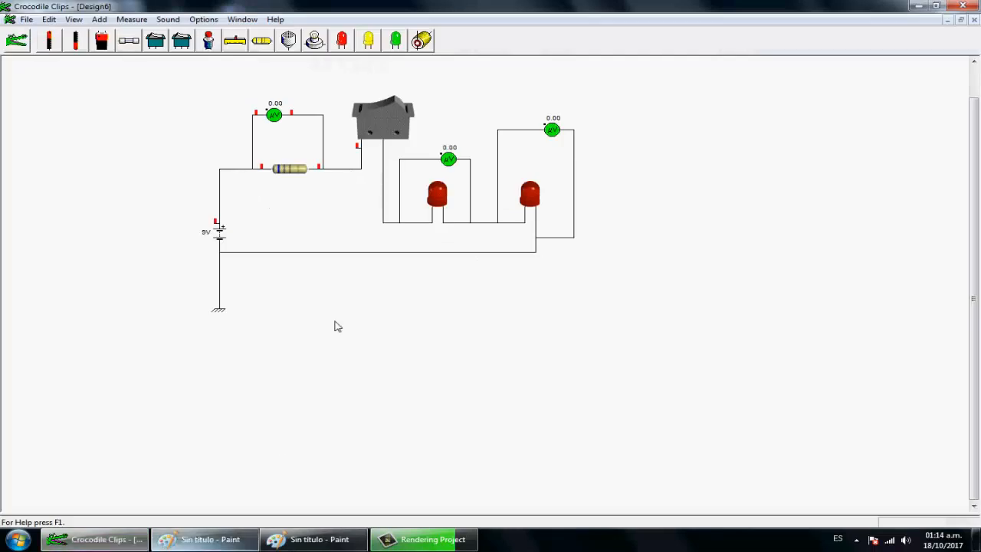
pyautogui.click(399, 106)
pyautogui.click(392, 108)
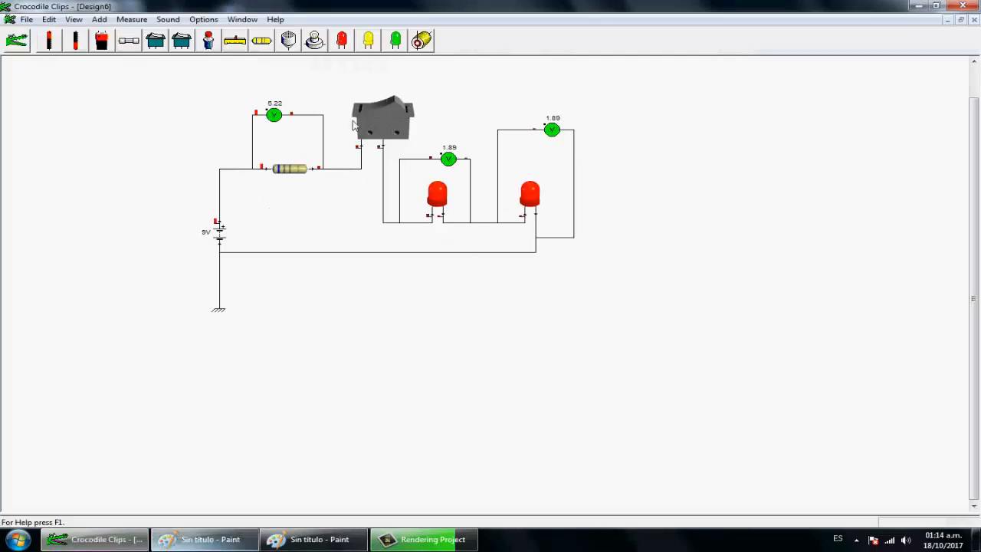
pyautogui.click(294, 544)
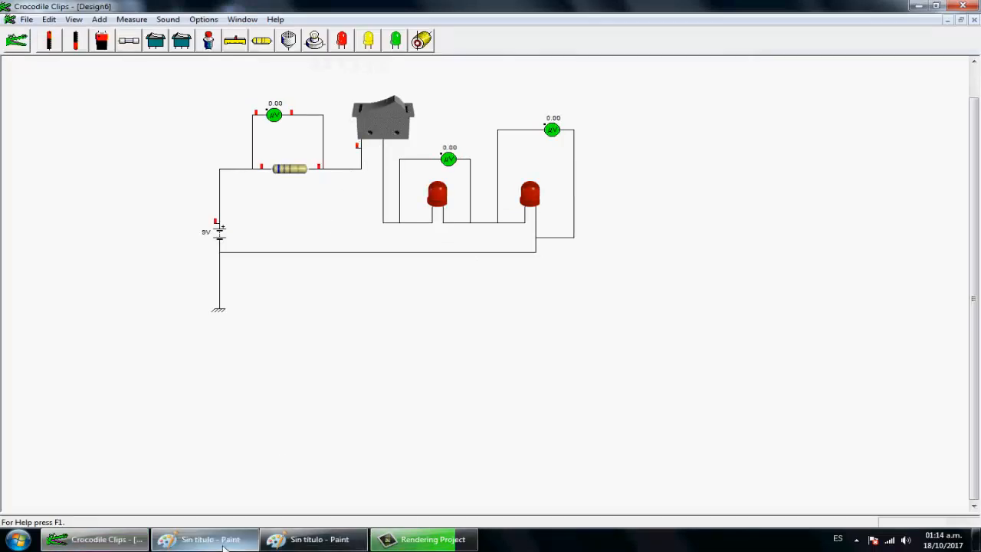
pyautogui.moveTo(767, 168)
pyautogui.mouseDown()
pyautogui.moveTo(754, 198)
pyautogui.moveTo(775, 189)
pyautogui.mouseUp()
pyautogui.moveTo(791, 176); pyautogui.dragTo(821, 186)
pyautogui.moveTo(833, 170); pyautogui.dragTo(850, 170)
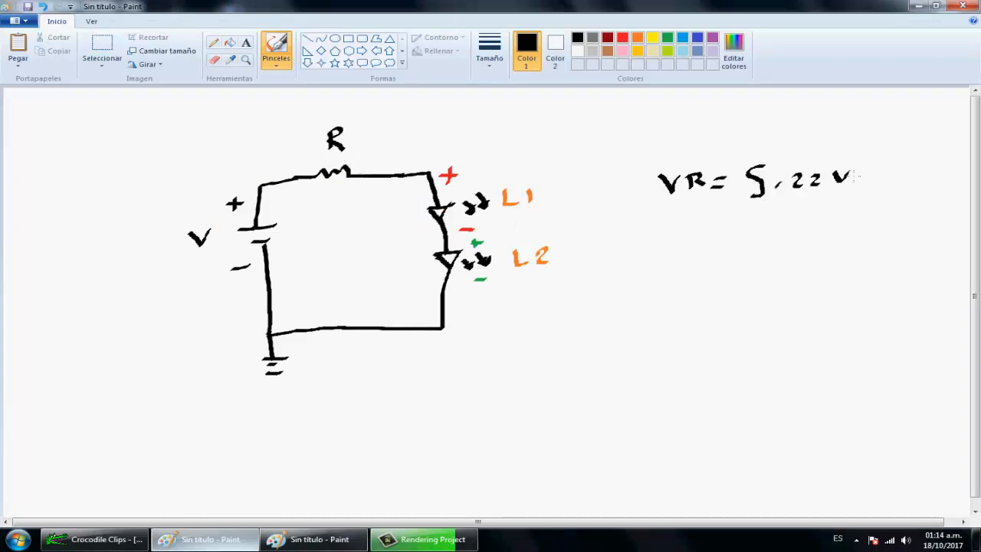
pyautogui.hotkey('ctrl', 'z')
pyautogui.hotkey('ctrl', 'z')
pyautogui.hotkey('ctrl', 'z')
pyautogui.hotkey('ctrl', 'z')
pyautogui.hotkey('ctrl', 'z')
# Step: Write "5.22V" after "VR=" and add the lines "VL1=1.89V" and "VL2=1.89V" beneath it
pyautogui.moveTo(757, 166); pyautogui.dragTo(740, 180)
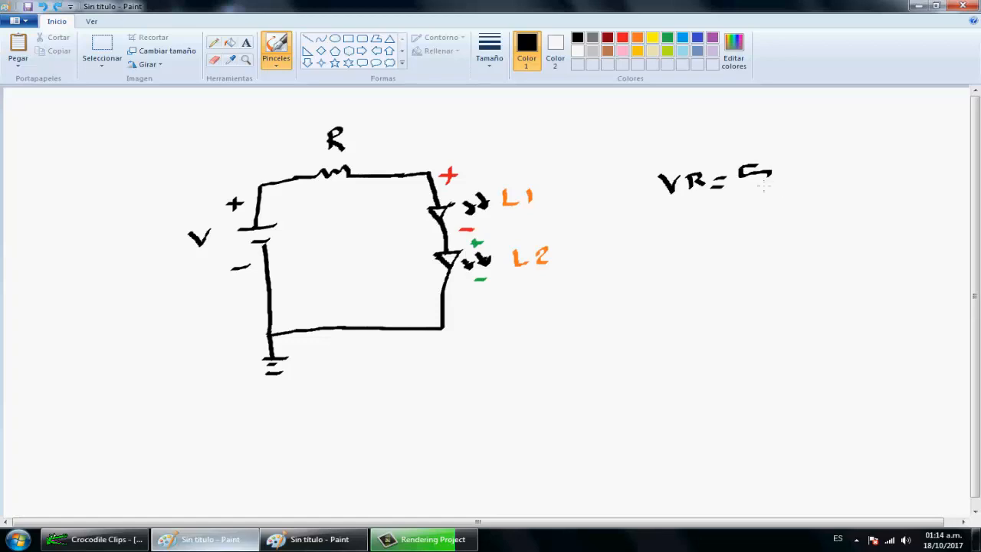
pyautogui.moveTo(803, 168)
pyautogui.mouseDown()
pyautogui.moveTo(854, 178)
pyautogui.moveTo(870, 160)
pyautogui.mouseUp()
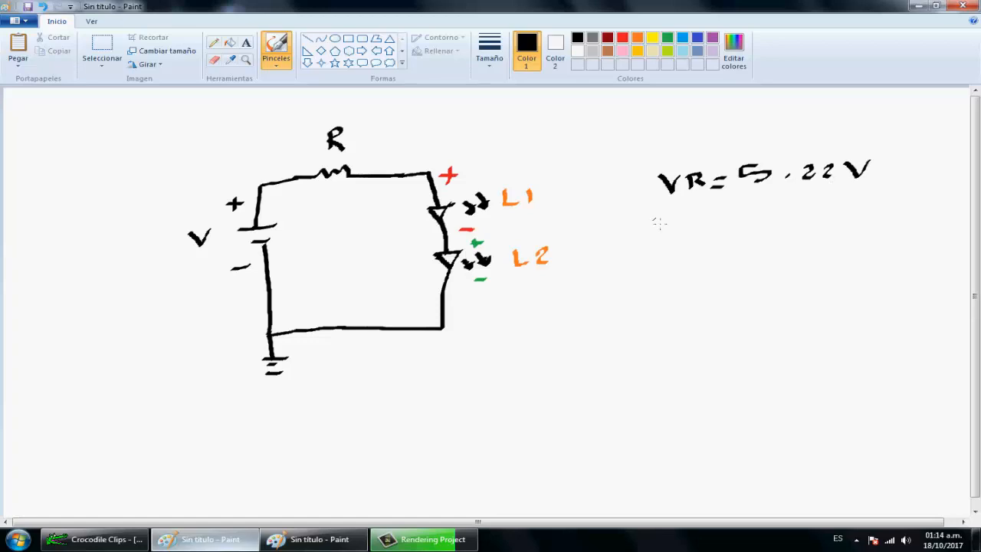
pyautogui.moveTo(656, 212); pyautogui.dragTo(721, 221)
pyautogui.moveTo(763, 202); pyautogui.dragTo(768, 220)
pyautogui.moveTo(814, 198)
pyautogui.mouseDown()
pyautogui.moveTo(804, 213)
pyautogui.moveTo(817, 201)
pyautogui.moveTo(847, 201)
pyautogui.moveTo(843, 218)
pyautogui.moveTo(882, 195)
pyautogui.mouseUp()
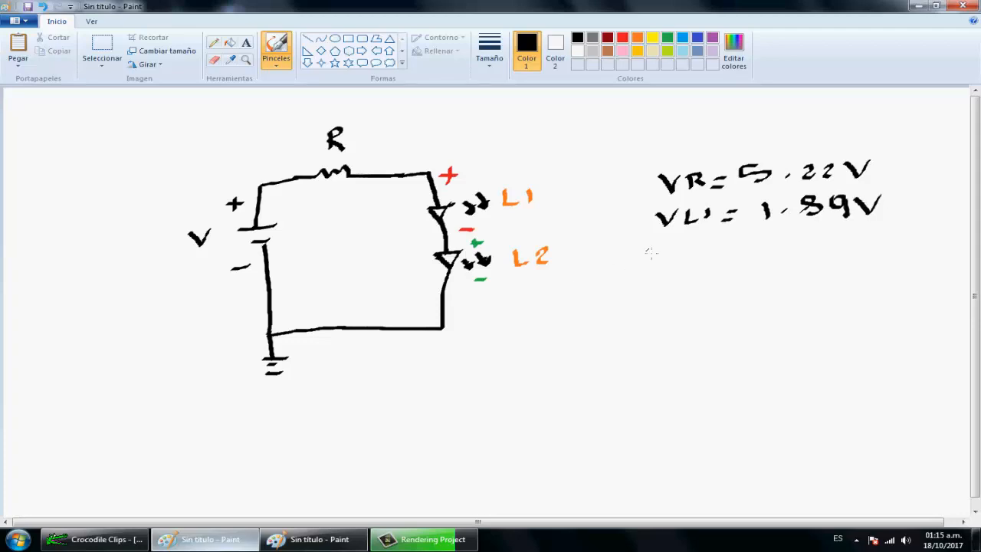
pyautogui.moveTo(647, 248)
pyautogui.mouseDown()
pyautogui.moveTo(710, 257)
pyautogui.moveTo(769, 250)
pyautogui.moveTo(801, 233)
pyautogui.moveTo(796, 250)
pyautogui.moveTo(824, 247)
pyautogui.moveTo(821, 256)
pyautogui.mouseUp()
pyautogui.moveTo(831, 239)
pyautogui.mouseDown()
pyautogui.moveTo(843, 253)
pyautogui.moveTo(855, 237)
pyautogui.mouseUp()
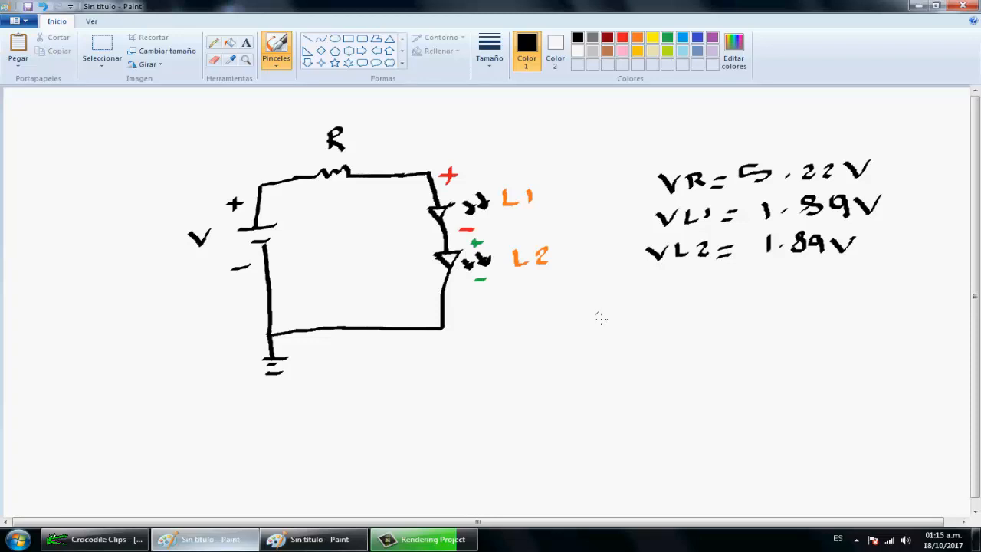
# Step: Write the equation "9V=VR+VL1+VL2" below the voltage list, with "9V=5.22+1.89+1.89" under it
pyautogui.moveTo(606, 327)
pyautogui.mouseDown()
pyautogui.moveTo(614, 336)
pyautogui.moveTo(637, 315)
pyautogui.moveTo(686, 314)
pyautogui.moveTo(695, 327)
pyautogui.mouseUp()
pyautogui.moveTo(694, 311)
pyautogui.mouseDown()
pyautogui.moveTo(712, 327)
pyautogui.moveTo(774, 305)
pyautogui.moveTo(811, 320)
pyautogui.moveTo(882, 301)
pyautogui.moveTo(909, 314)
pyautogui.mouseUp()
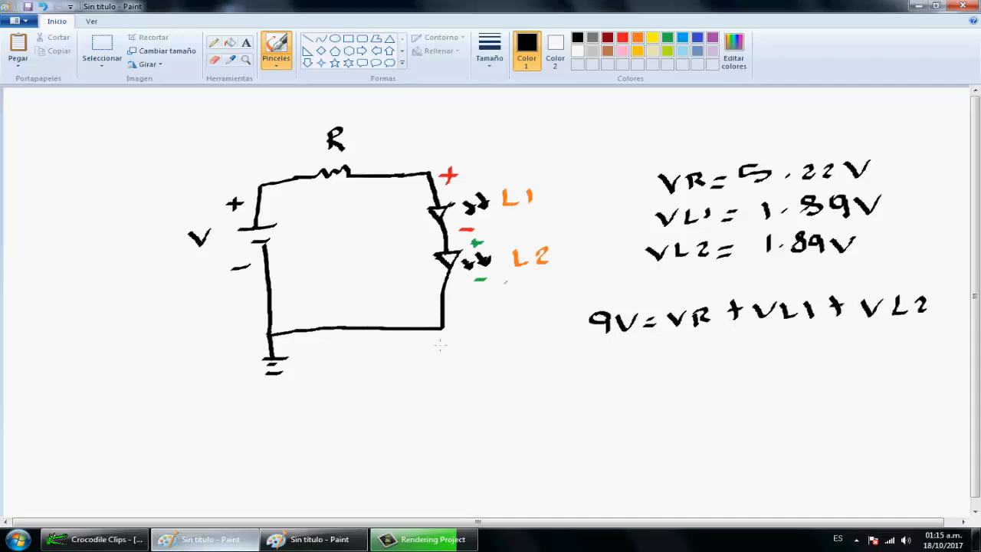
pyautogui.moveTo(593, 370)
pyautogui.mouseDown()
pyautogui.moveTo(603, 368)
pyautogui.moveTo(605, 383)
pyautogui.mouseUp()
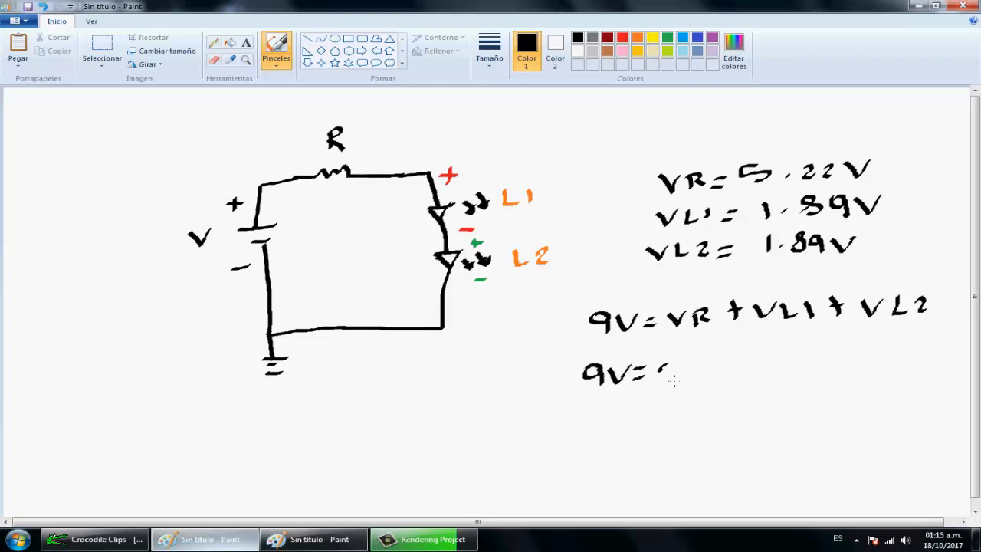
pyautogui.moveTo(674, 381)
pyautogui.mouseDown()
pyautogui.moveTo(715, 371)
pyautogui.moveTo(801, 376)
pyautogui.moveTo(814, 352)
pyautogui.moveTo(849, 370)
pyautogui.moveTo(868, 355)
pyautogui.mouseUp()
pyautogui.moveTo(874, 351)
pyautogui.mouseDown()
pyautogui.moveTo(882, 371)
pyautogui.moveTo(924, 351)
pyautogui.moveTo(941, 360)
pyautogui.mouseUp()
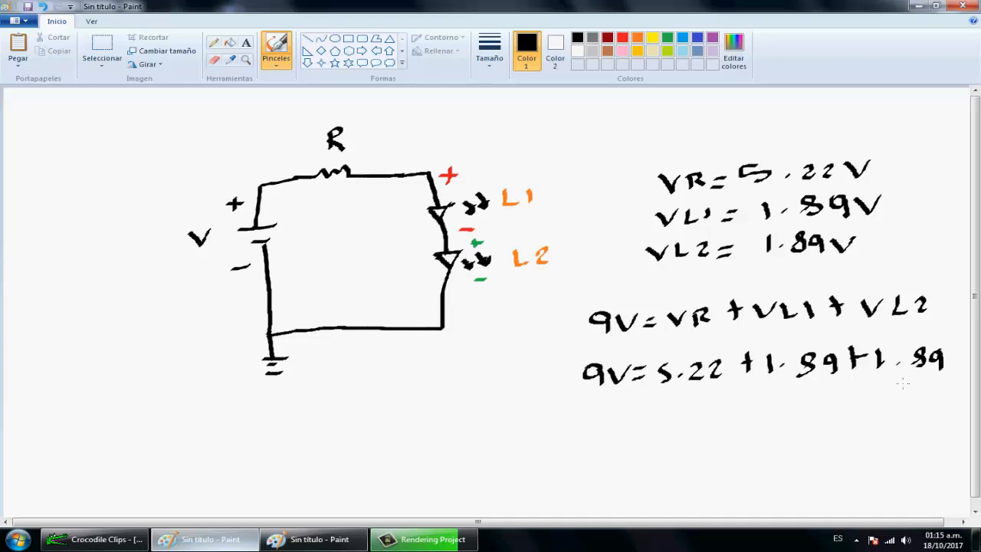
# Step: Open the Windows calculator, compute 5.22 + 1.89 + 1.89, and close the calculator
pyautogui.click(17, 539)
pyautogui.click(105, 379)
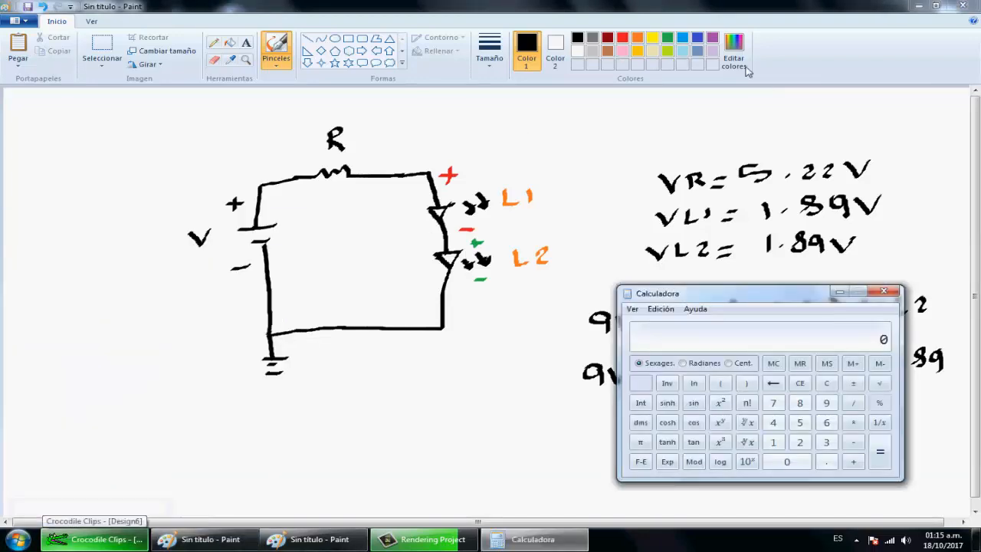
pyautogui.write('5.2')
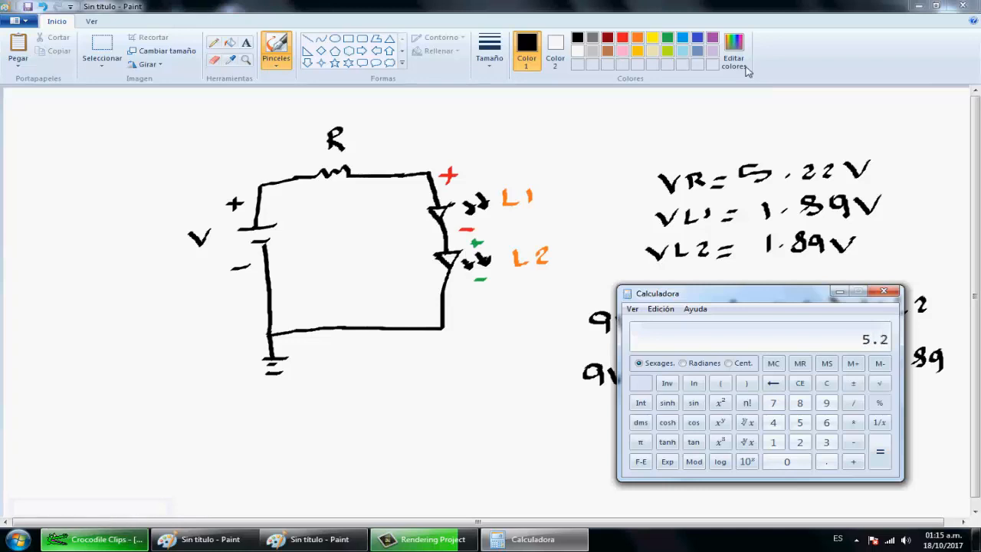
pyautogui.write('2 + 18')
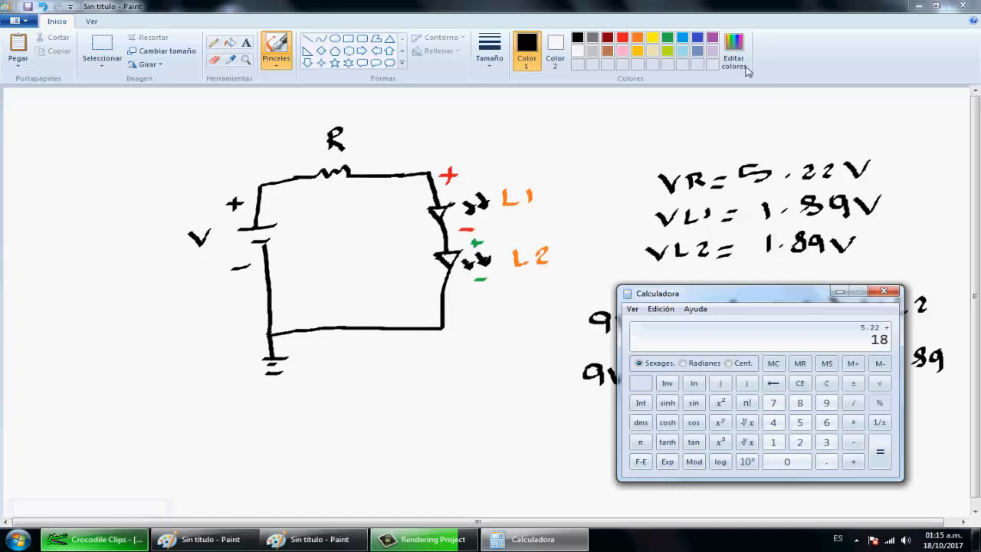
pyautogui.press('BackSpace')
pyautogui.write('.')
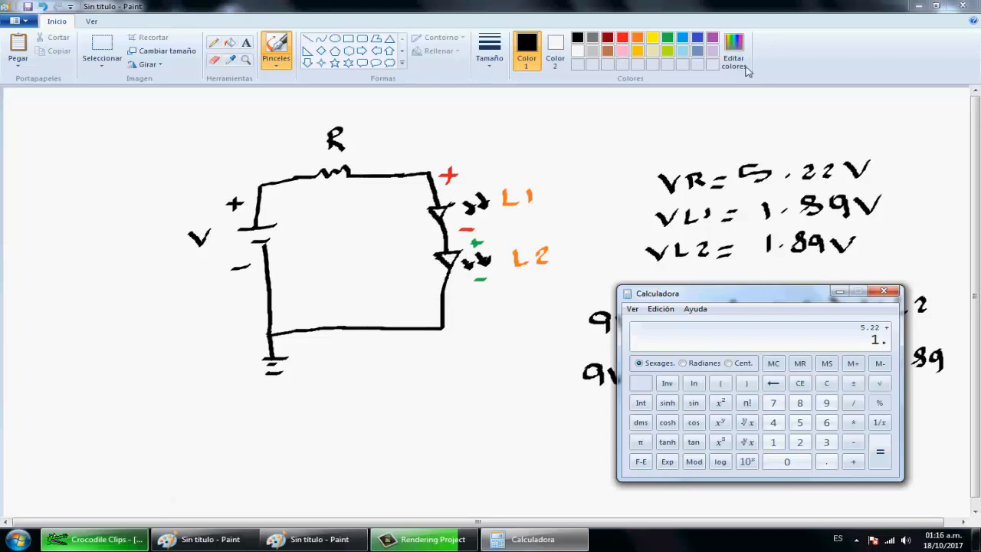
pyautogui.write('89 + 1.89')
pyautogui.press('Return')
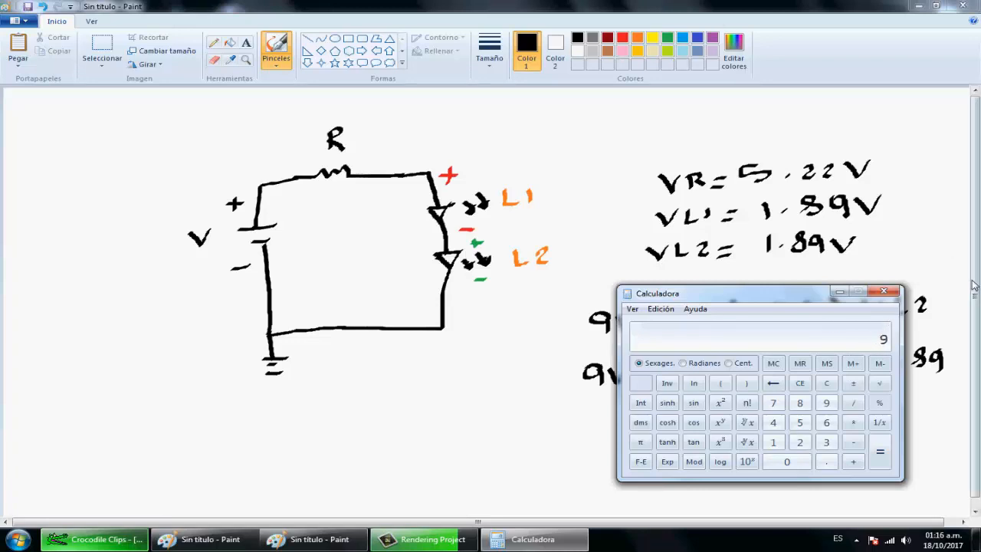
pyautogui.click(886, 293)
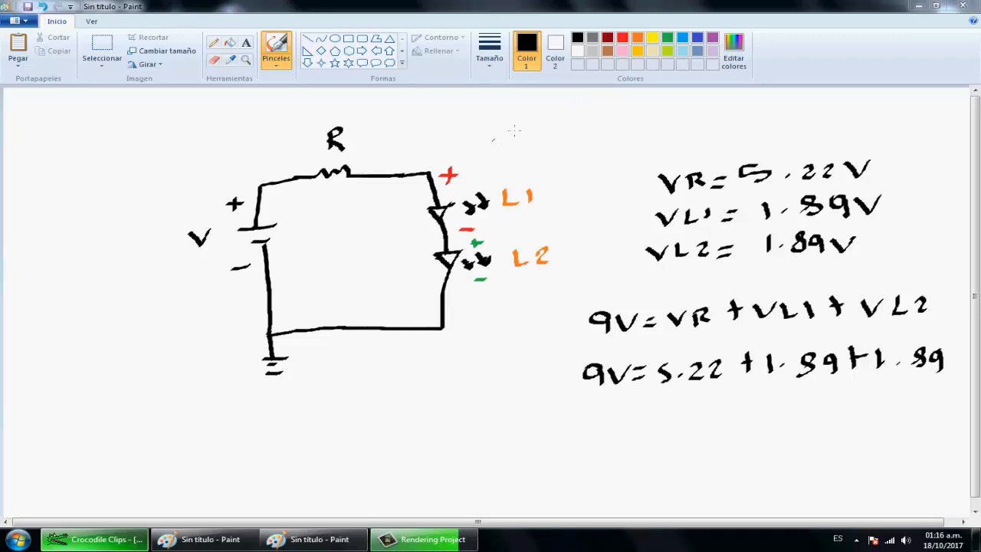
# Step: Switch to Crocodile Clips and delete both wires connecting the voltmeter across the resistor
pyautogui.click(107, 540)
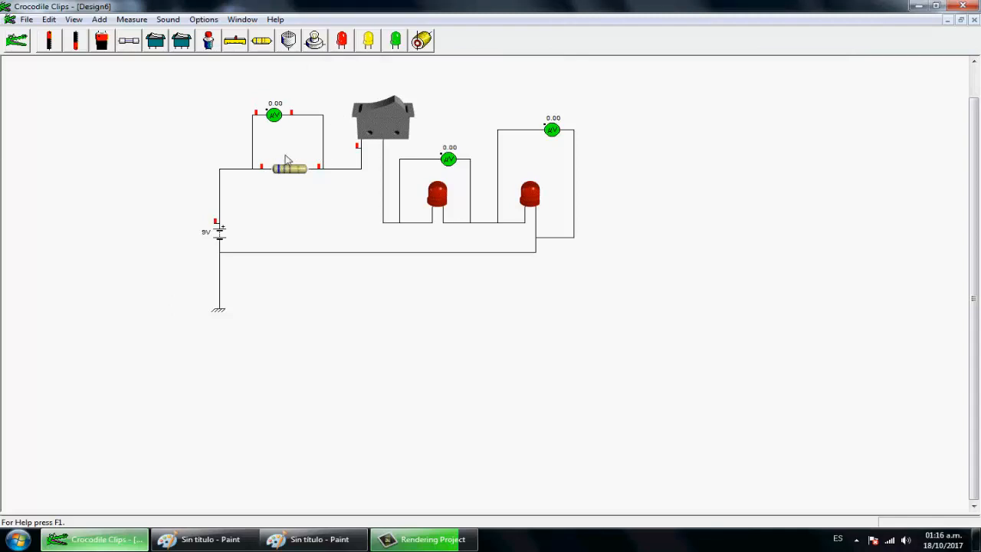
pyautogui.click(17, 41)
pyautogui.click(252, 145)
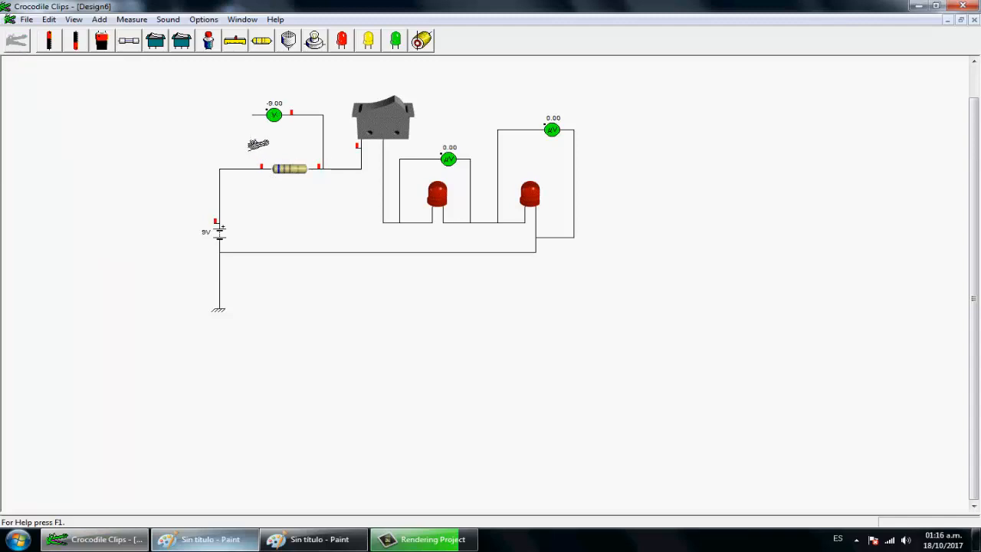
pyautogui.click(322, 145)
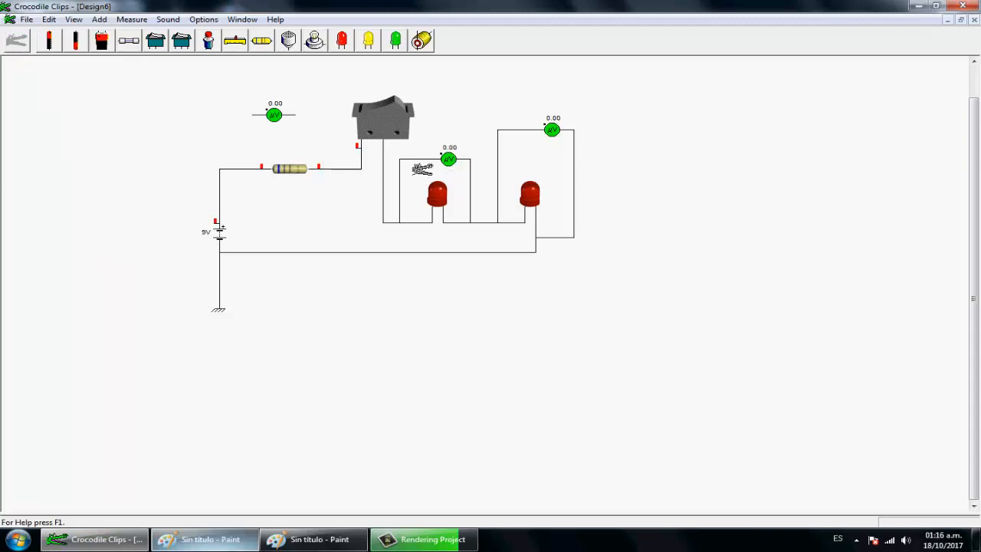
# Step: Delete the wires connecting the two remaining voltmeters across the LEDs
pyautogui.click(400, 171)
pyautogui.click(469, 182)
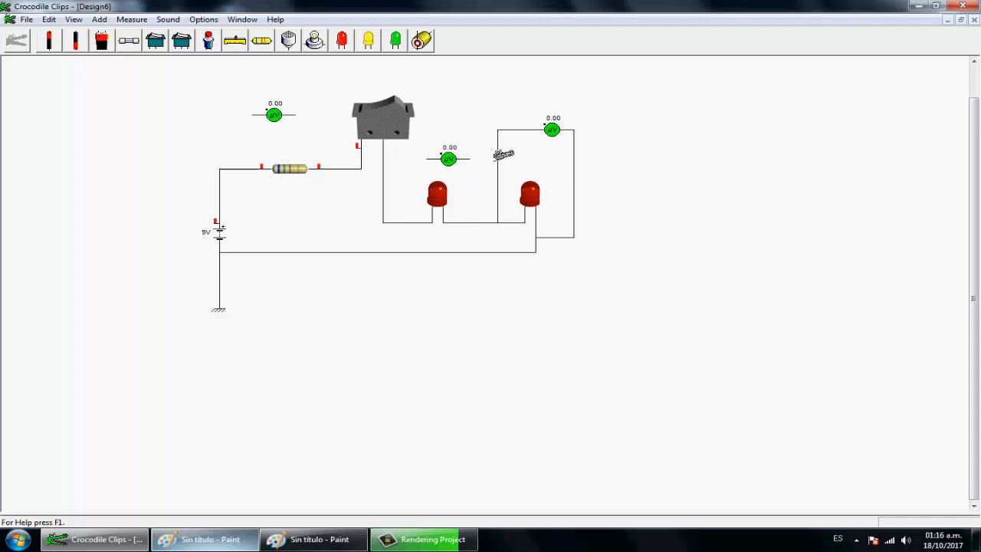
pyautogui.click(498, 154)
pyautogui.click(574, 156)
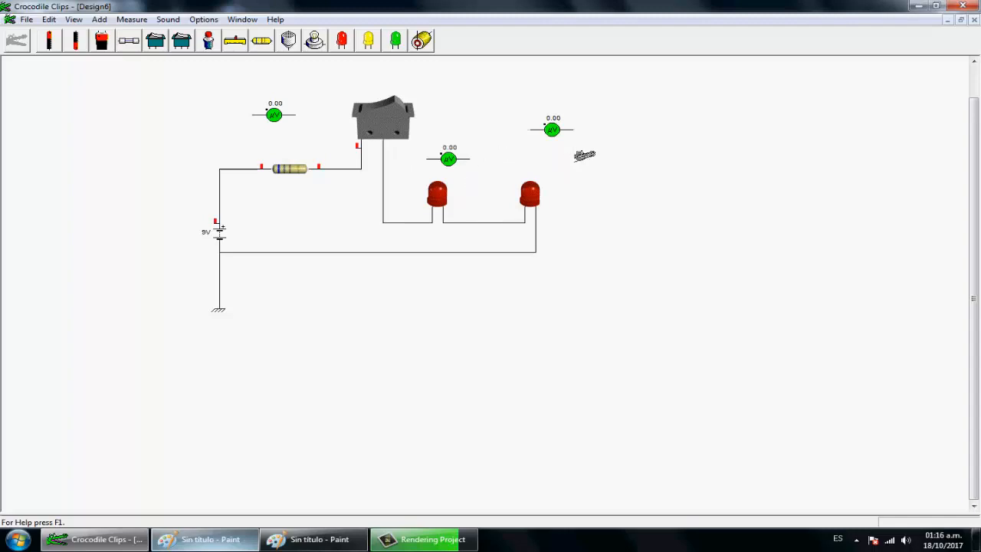
# Step: Delete all three disconnected voltmeters from the design
pyautogui.click(23, 43)
pyautogui.click(272, 113)
pyautogui.press('Delete')
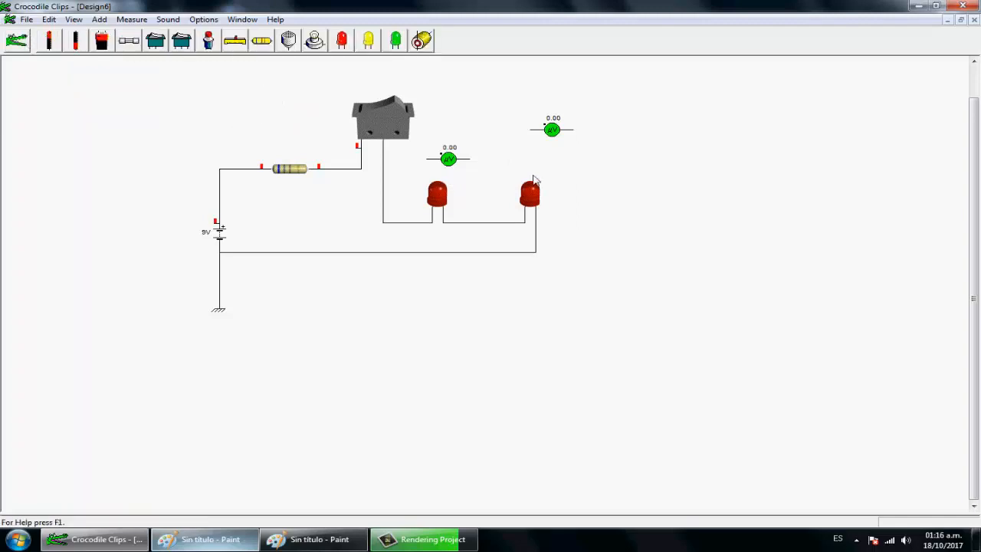
pyautogui.moveTo(628, 171); pyautogui.dragTo(475, 66)
pyautogui.press('Delete')
pyautogui.moveTo(488, 170); pyautogui.dragTo(423, 146)
pyautogui.press('Delete')
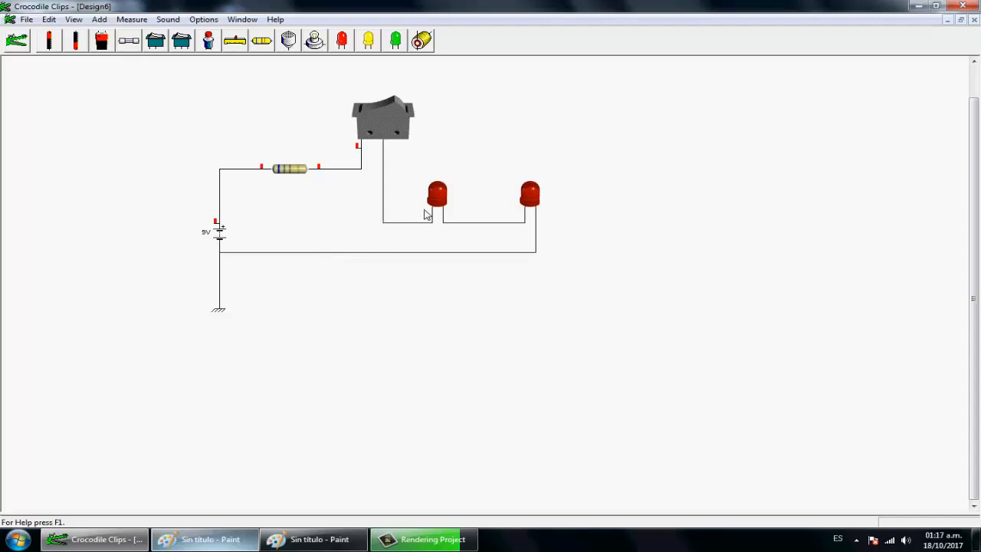
# Step: Set the battery voltage to 2 V and test the LEDs by turning the switch on and off
pyautogui.click(220, 235)
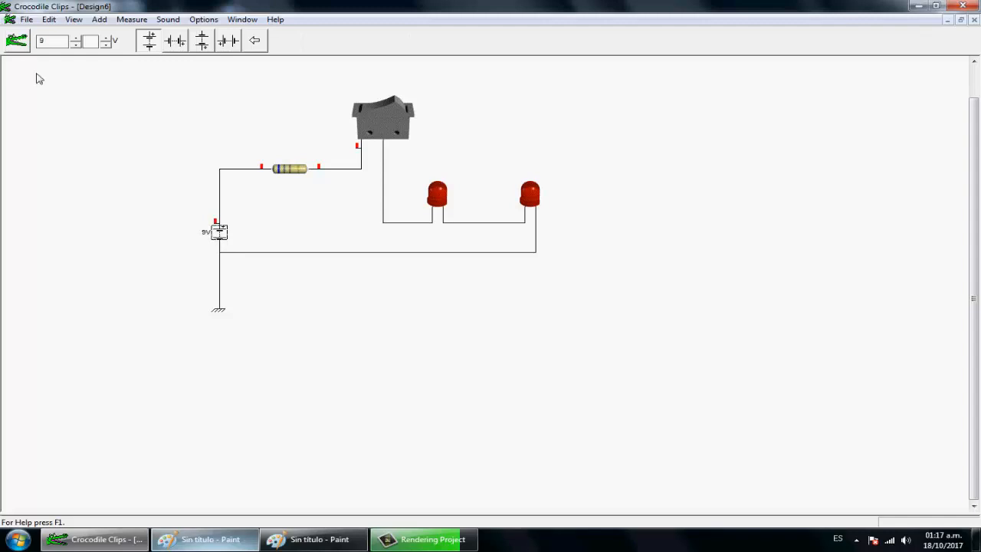
pyautogui.press('BackSpace')
pyautogui.write('2')
pyautogui.click(235, 113)
pyautogui.click(386, 114)
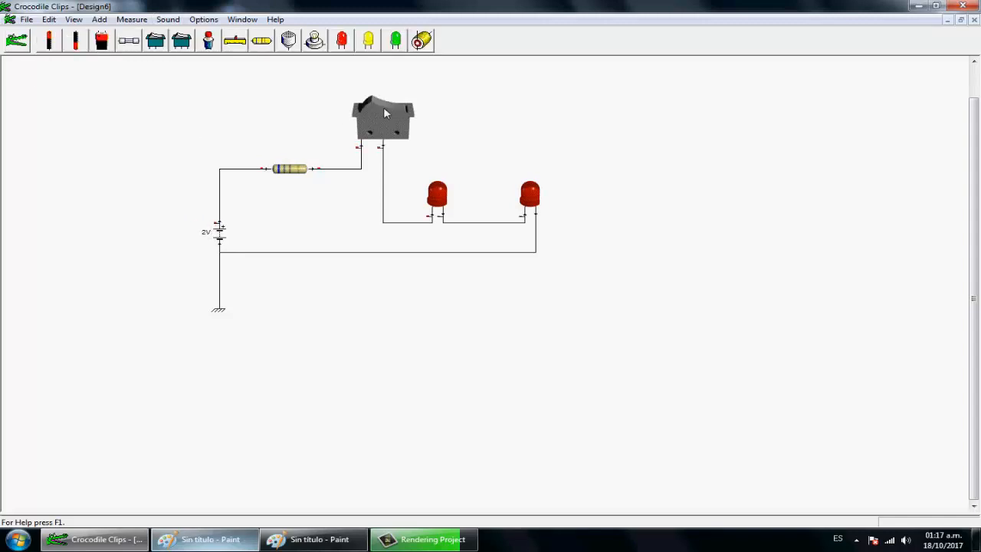
pyautogui.click(385, 112)
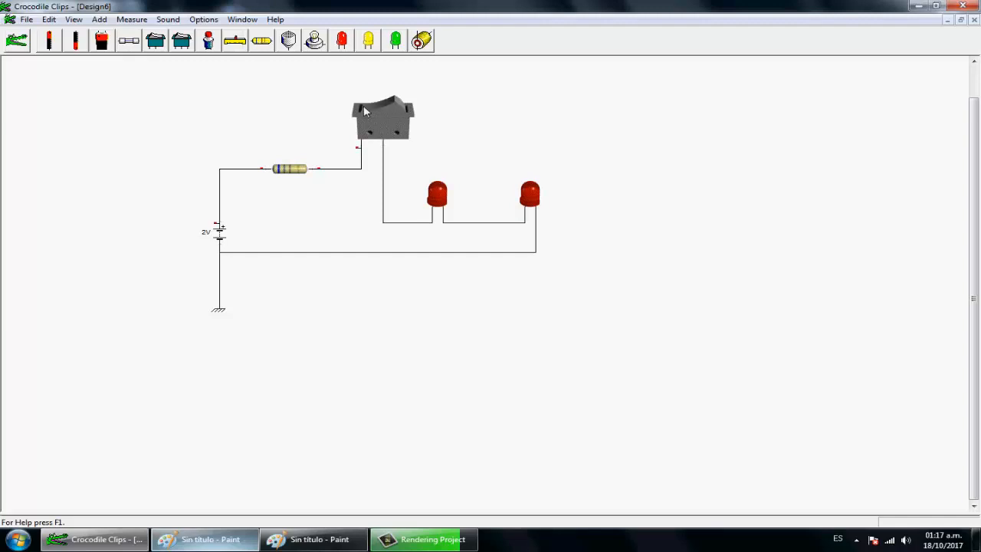
pyautogui.click(388, 111)
pyautogui.click(381, 110)
# Step: Set the battery voltage to 20 V and toggle the switch on and off to test the LEDs
pyautogui.click(206, 236)
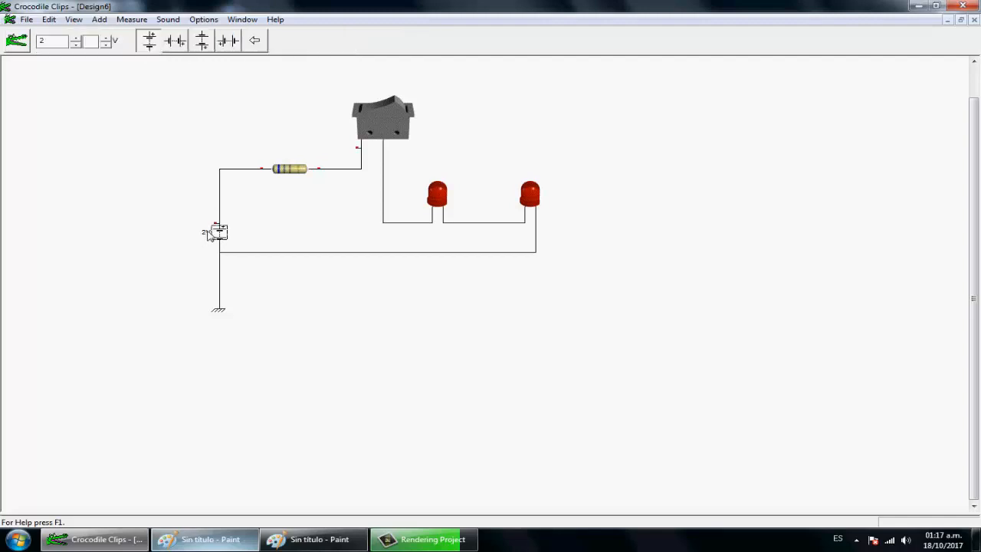
pyautogui.click(87, 38)
pyautogui.write('20')
pyautogui.click(342, 285)
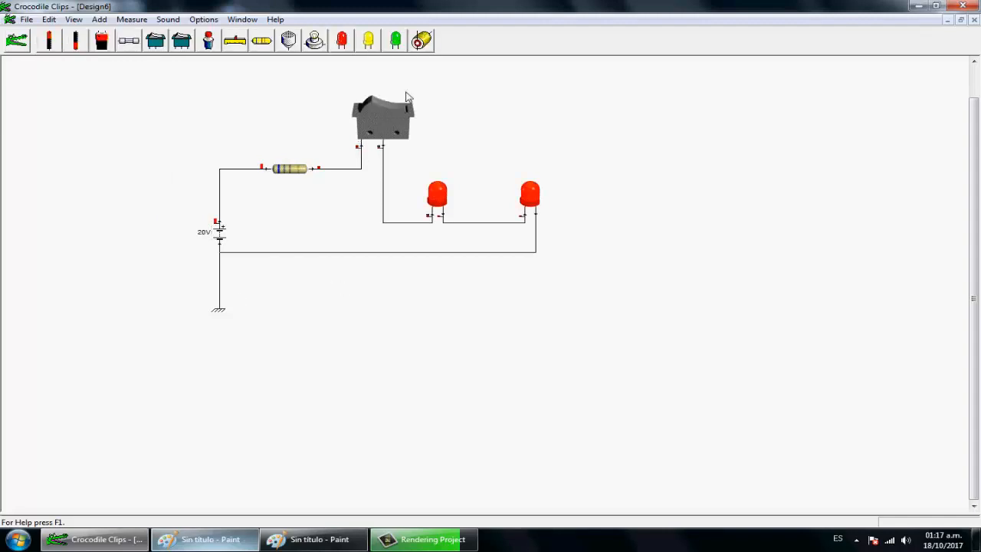
pyautogui.click(374, 109)
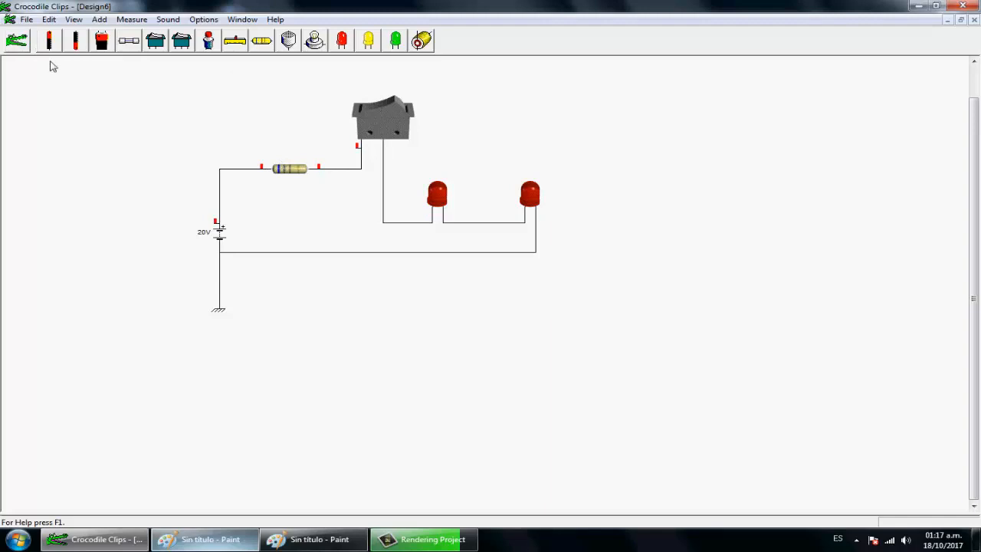
# Step: Raise the battery voltage to 100 V and test the circuit by closing and reopening the switch
pyautogui.click(219, 233)
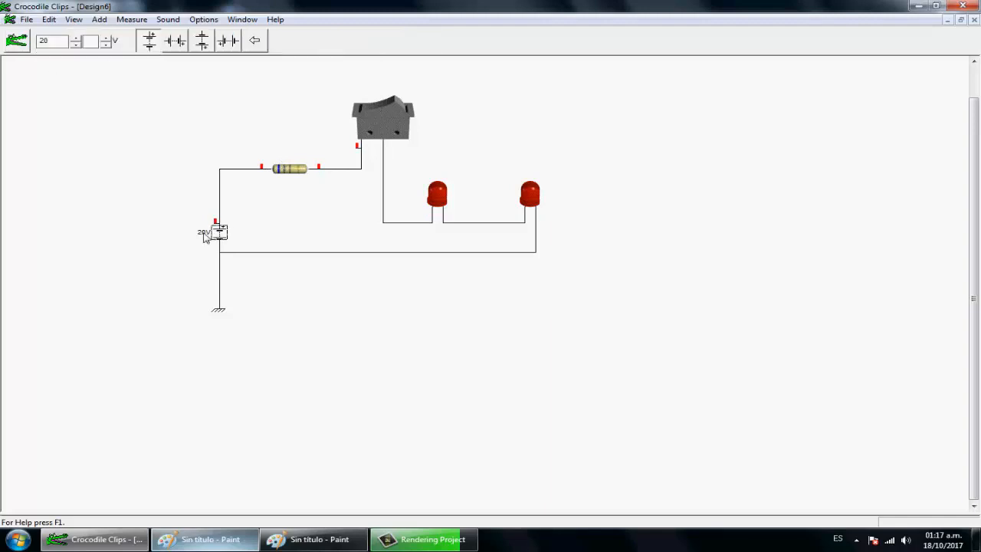
pyautogui.click(65, 43)
pyautogui.press('BackSpace')
pyautogui.press('BackSpace')
pyautogui.write('100')
pyautogui.click(233, 92)
pyautogui.click(399, 114)
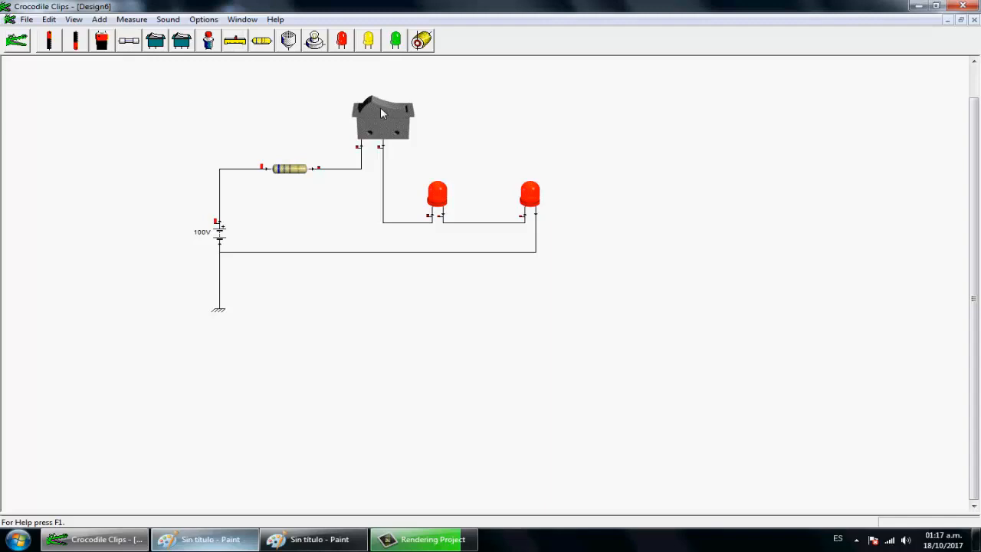
pyautogui.click(381, 113)
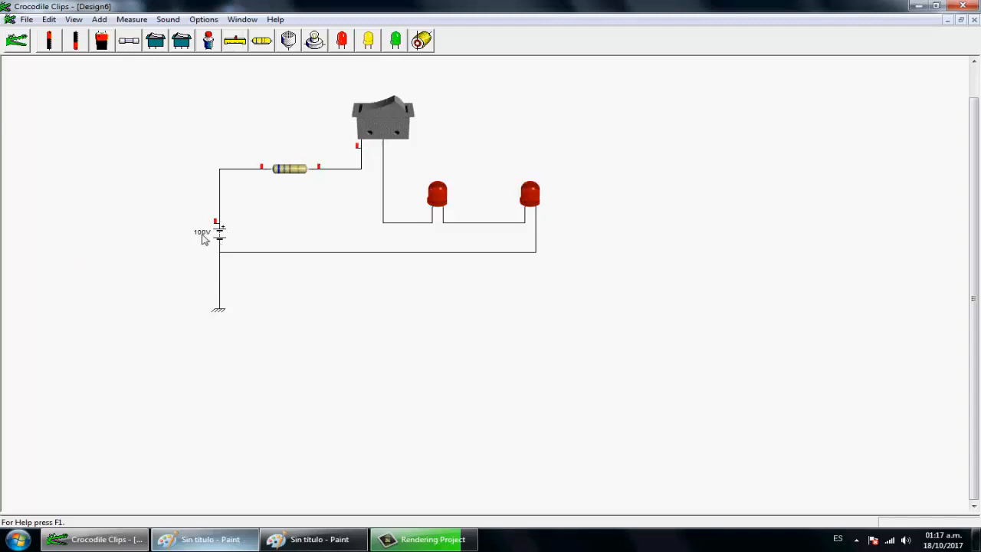
# Step: Delete the wires on both sides of the resistor and remove the resistor from the circuit
pyautogui.click(213, 233)
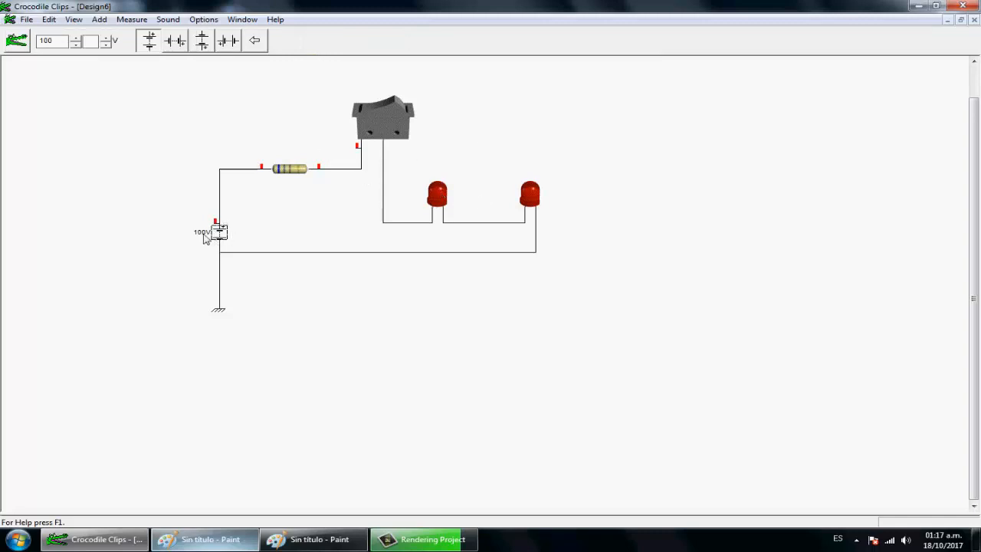
pyautogui.click(260, 175)
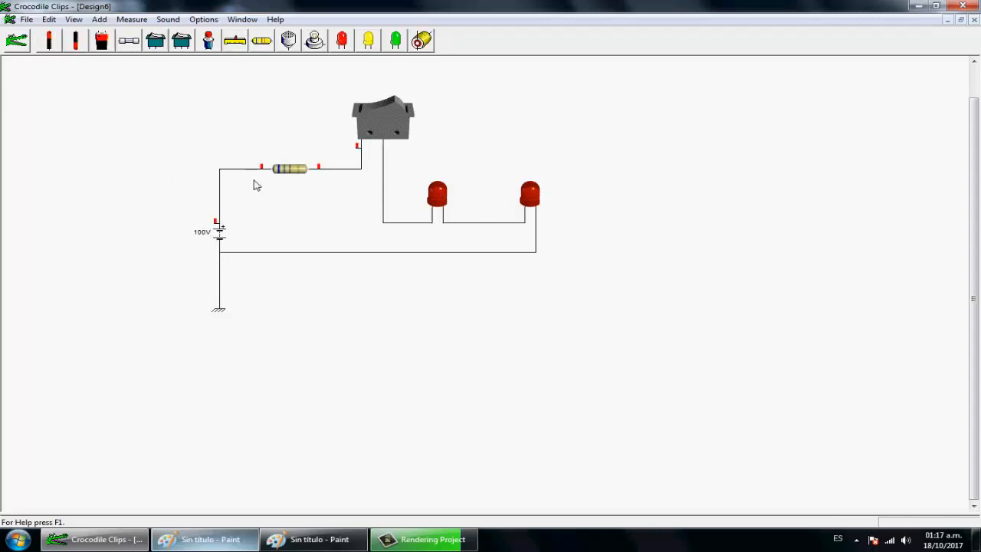
pyautogui.moveTo(248, 169)
pyautogui.mouseDown()
pyautogui.moveTo(278, 194)
pyautogui.moveTo(260, 174)
pyautogui.mouseUp()
pyautogui.click(15, 42)
pyautogui.click(240, 172)
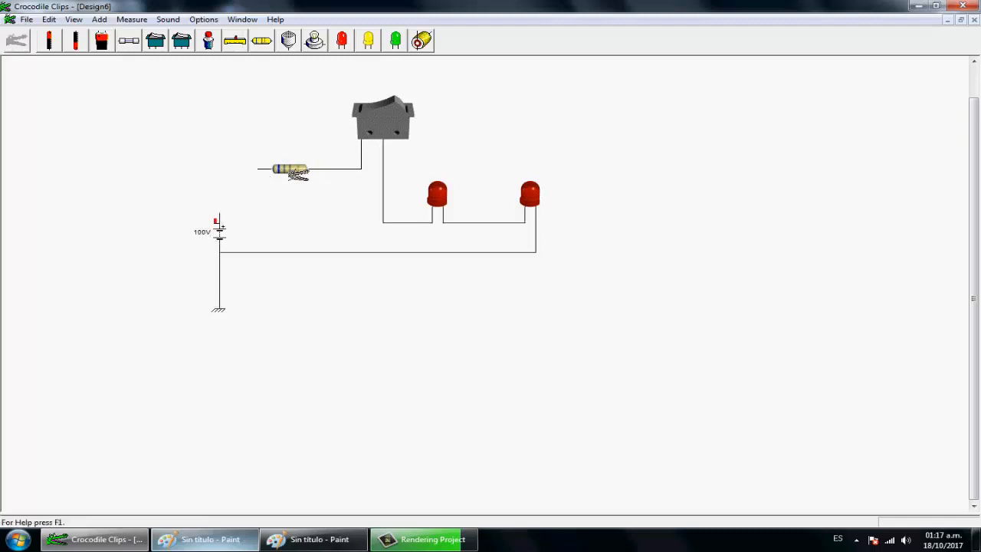
pyautogui.click(334, 170)
pyautogui.click(15, 41)
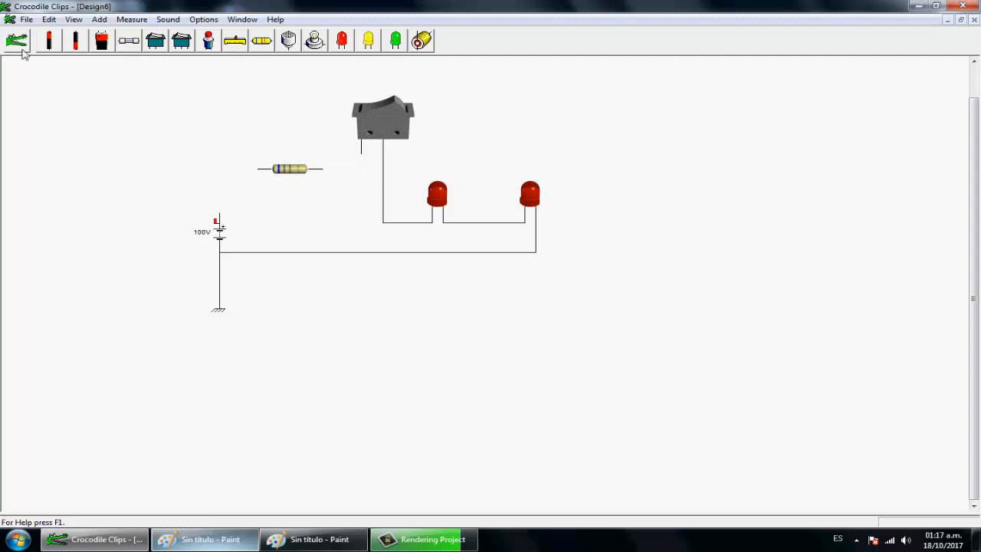
pyautogui.click(296, 172)
pyautogui.press('Delete')
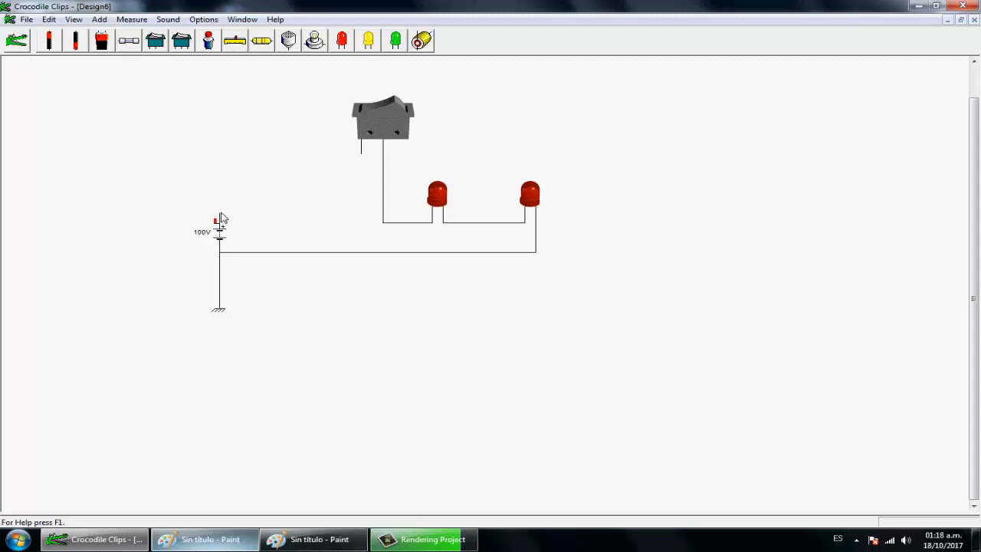
# Step: Wire the battery's positive terminal directly to the switch and toggle the switch on and off to test the LEDs
pyautogui.moveTo(221, 217); pyautogui.dragTo(359, 159)
pyautogui.click(395, 113)
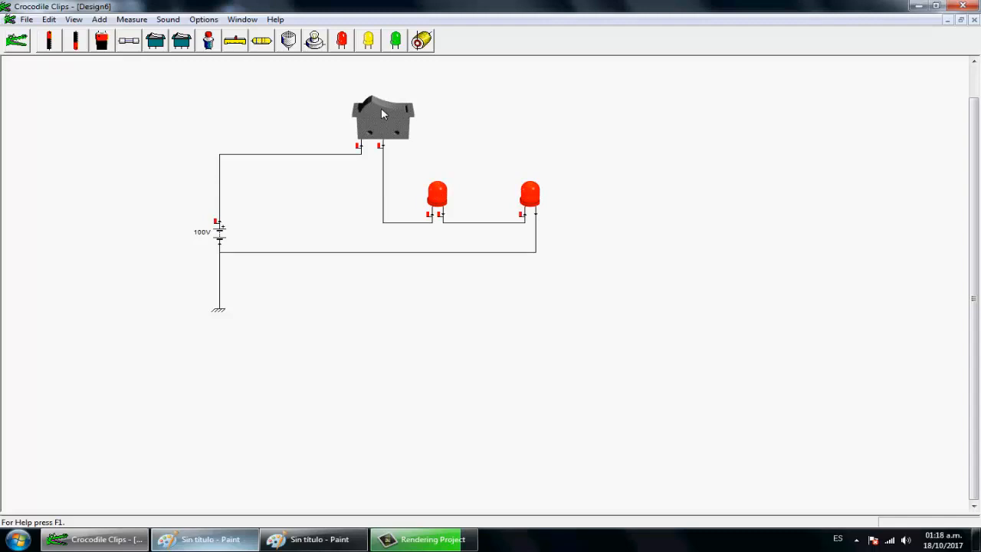
pyautogui.click(383, 115)
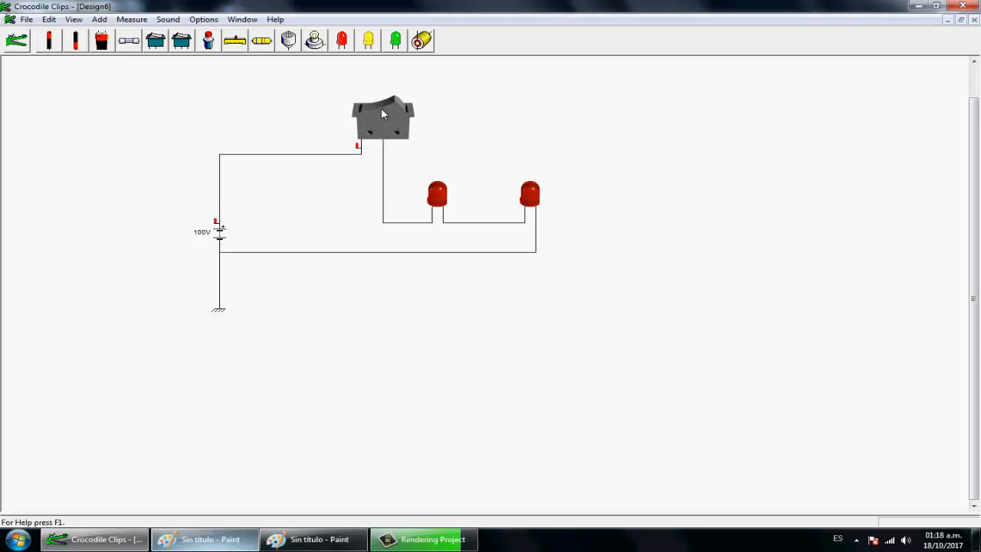
# Step: Set the battery voltage to 9 V and test the LEDs without a resistor by turning the switch on and off
pyautogui.click(207, 238)
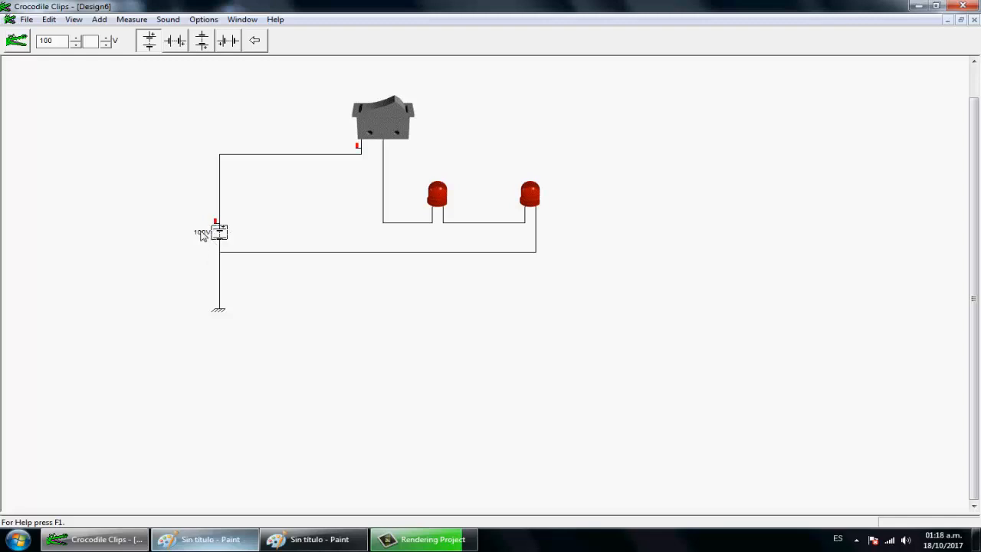
pyautogui.click(65, 43)
pyautogui.press('BackSpace')
pyautogui.press('BackSpace')
pyautogui.press('BackSpace')
pyautogui.write('5')
pyautogui.click(175, 191)
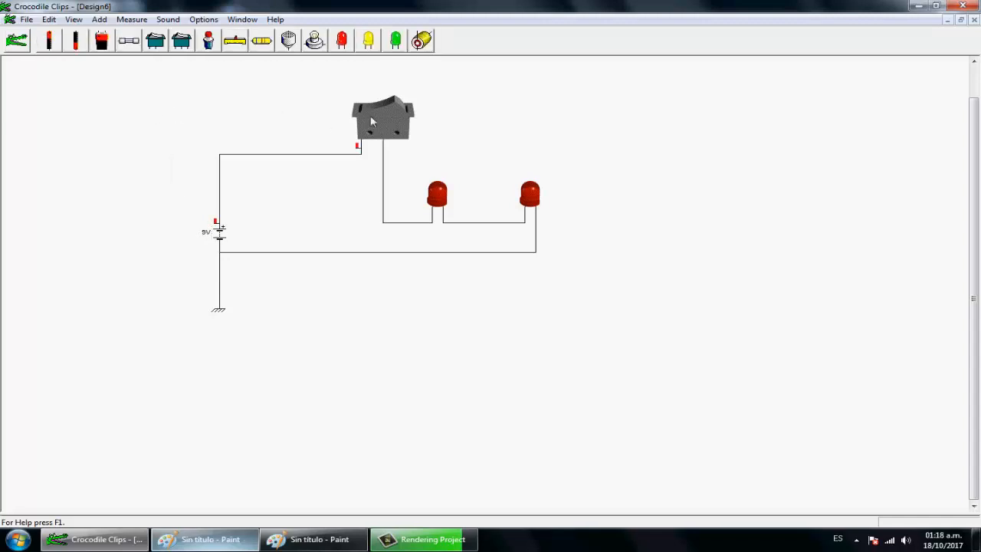
pyautogui.click(393, 109)
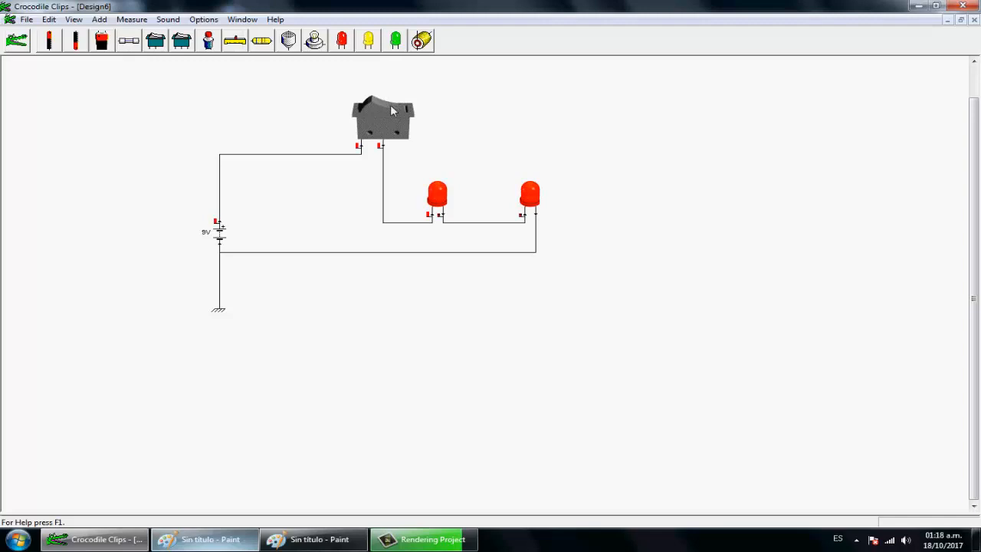
pyautogui.click(385, 112)
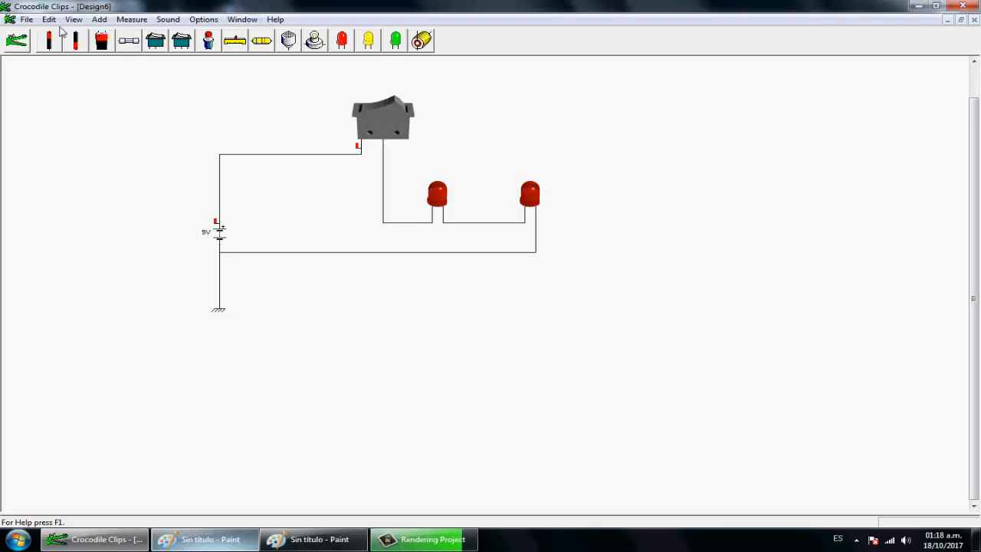
pyautogui.click(51, 23)
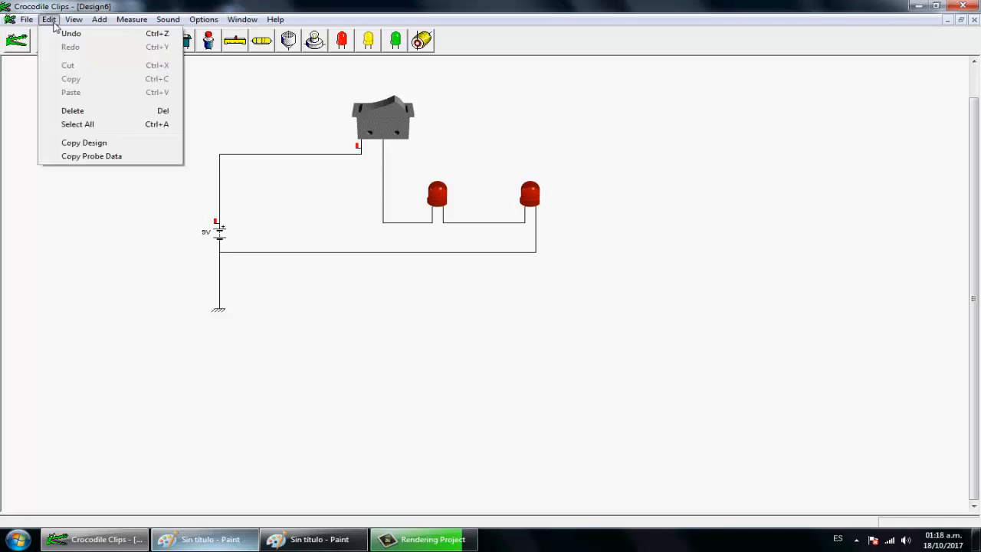
pyautogui.moveTo(69, 27)
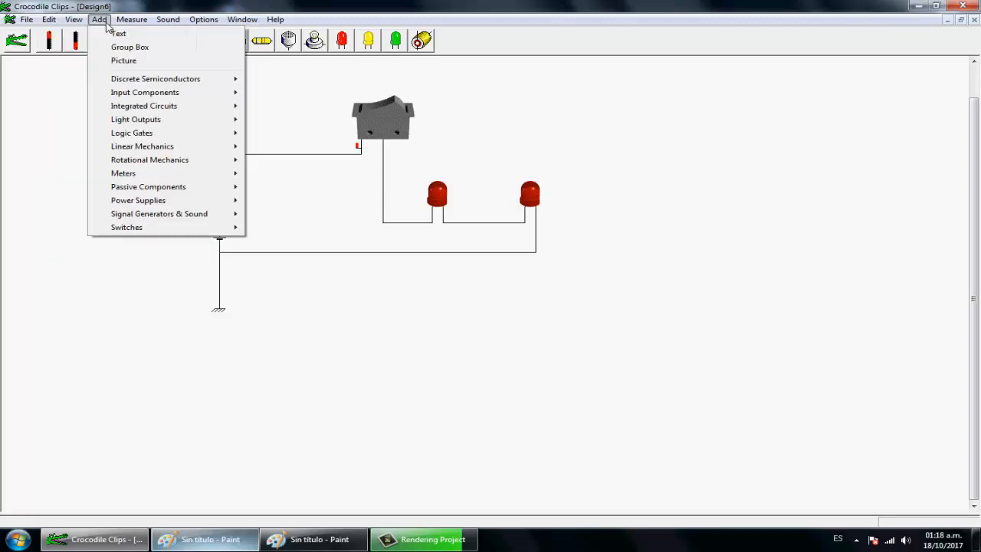
pyautogui.moveTo(146, 23)
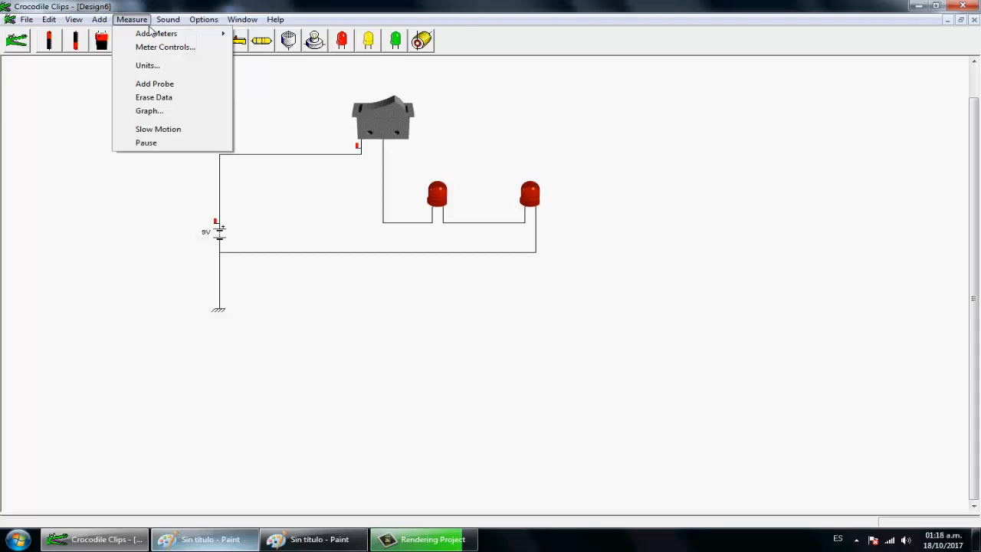
pyautogui.moveTo(175, 28)
pyautogui.moveTo(208, 27)
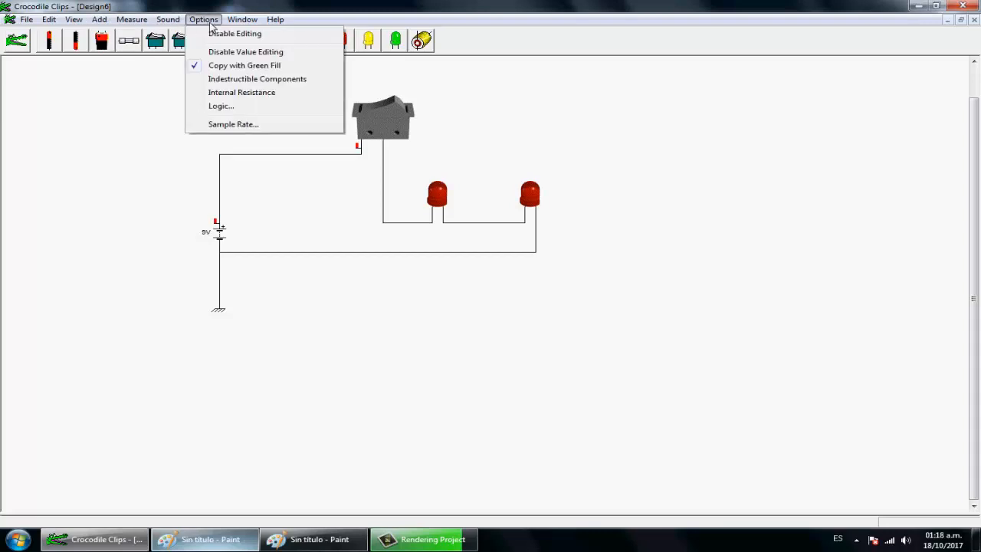
pyautogui.moveTo(268, 25)
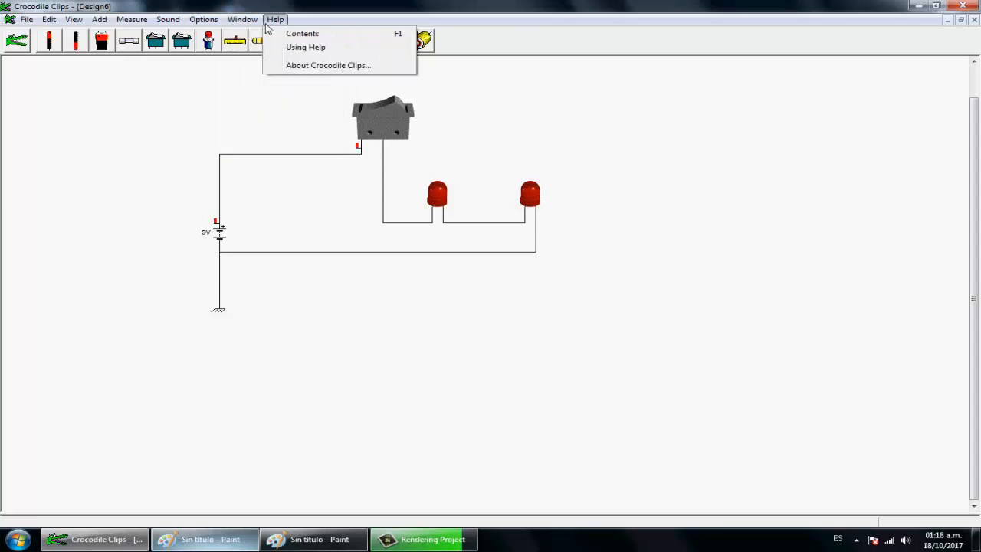
pyautogui.click(676, 173)
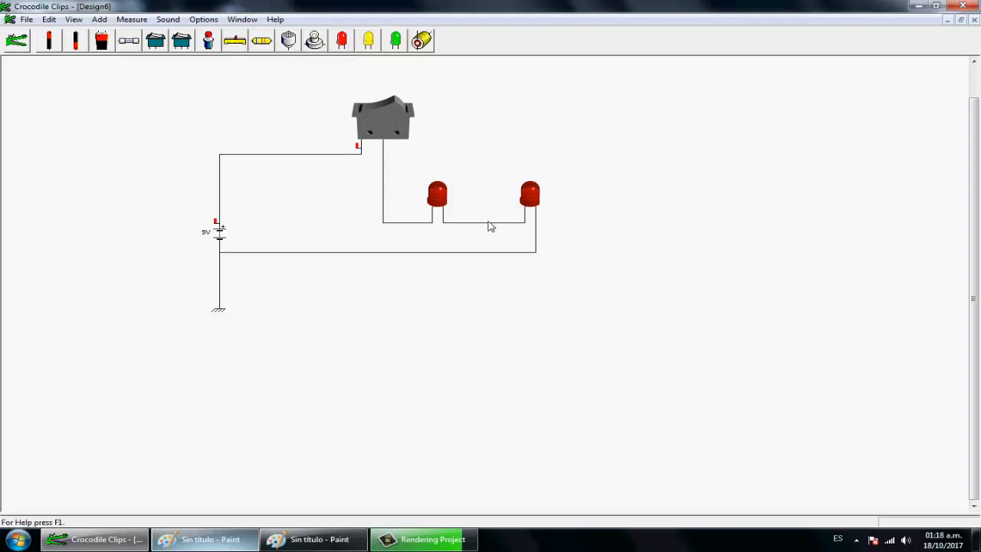
# Step: Delete the battery-to-switch wire, the switch, and the second LED with its wires, keeping the battery, ground and first LED
pyautogui.click(14, 41)
pyautogui.click(358, 156)
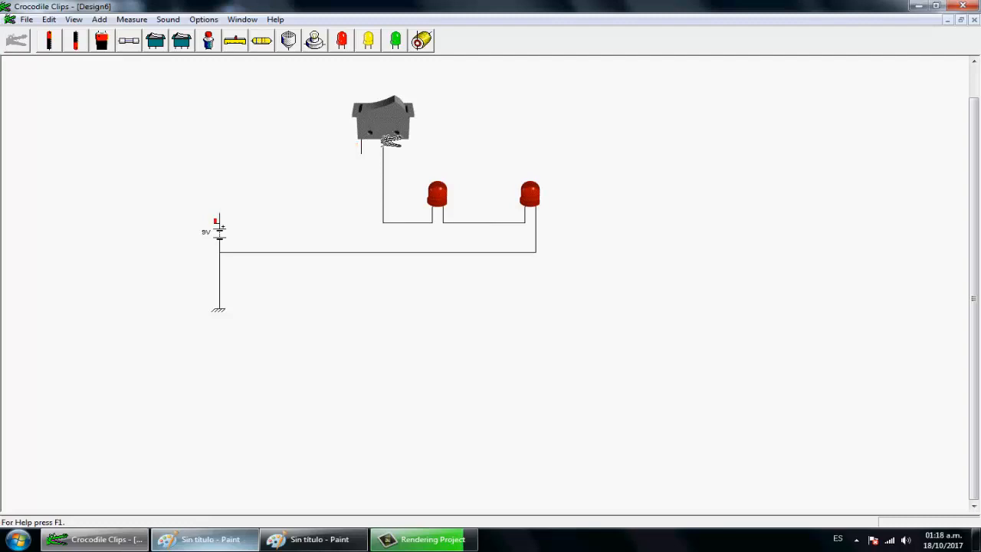
pyautogui.click(394, 135)
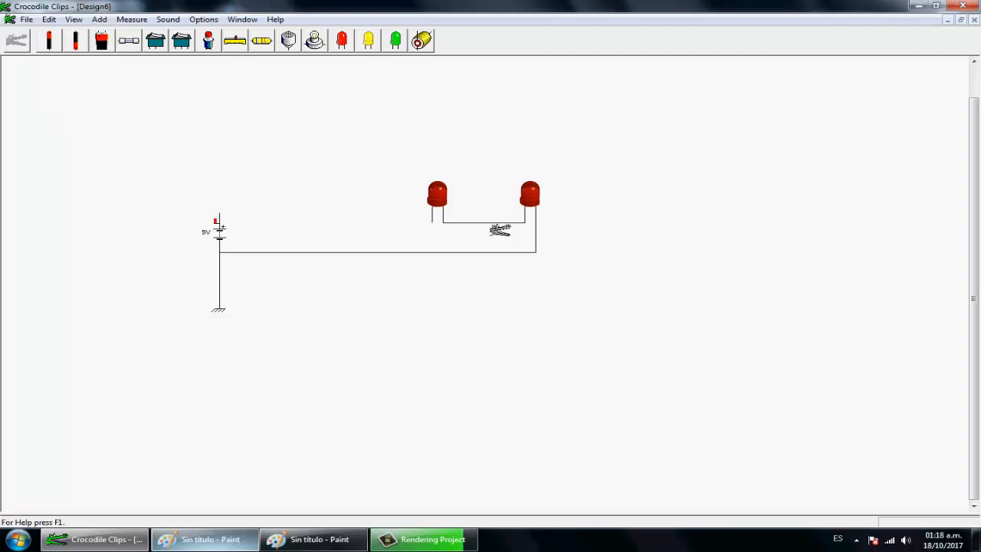
pyautogui.click(497, 226)
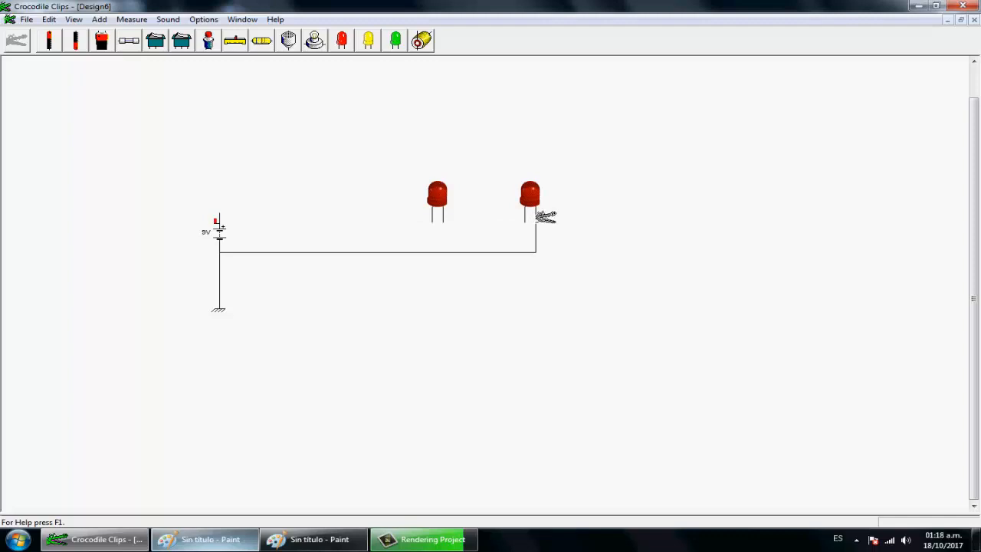
pyautogui.click(532, 205)
pyautogui.click(18, 43)
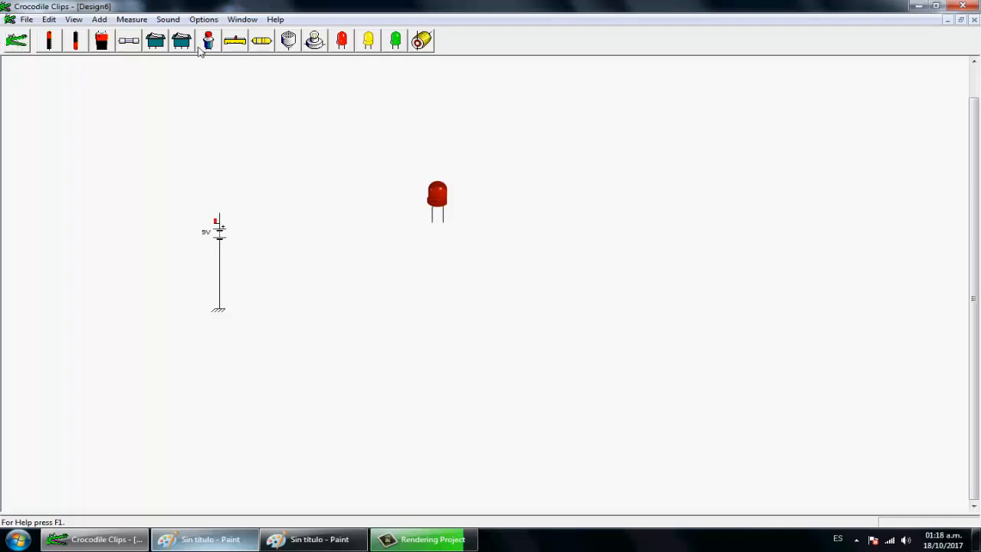
# Step: Connect one leg of the remaining LED to the battery's positive terminal and the other to its grounded negative line
pyautogui.moveTo(439, 225); pyautogui.dragTo(220, 216)
pyautogui.moveTo(447, 226); pyautogui.dragTo(229, 304)
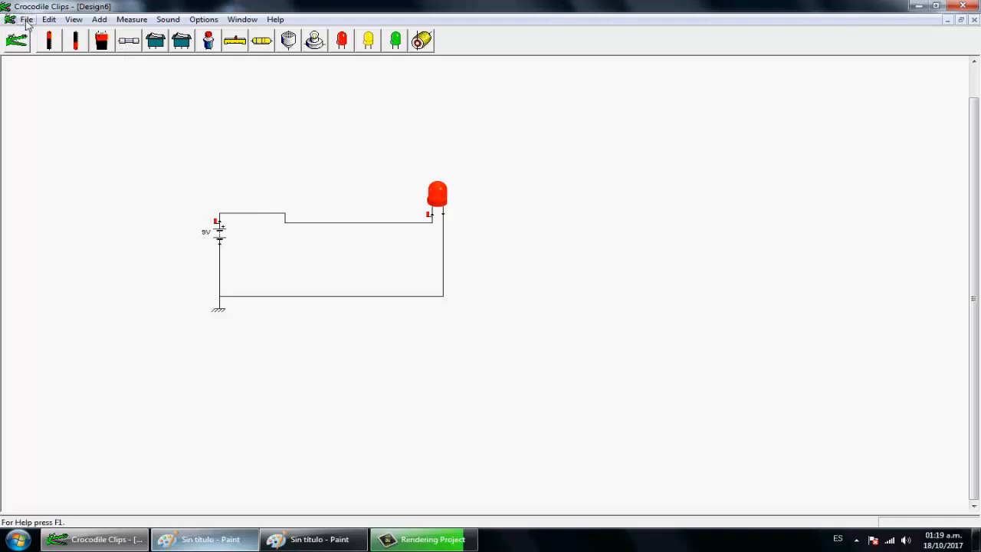
pyautogui.click(48, 20)
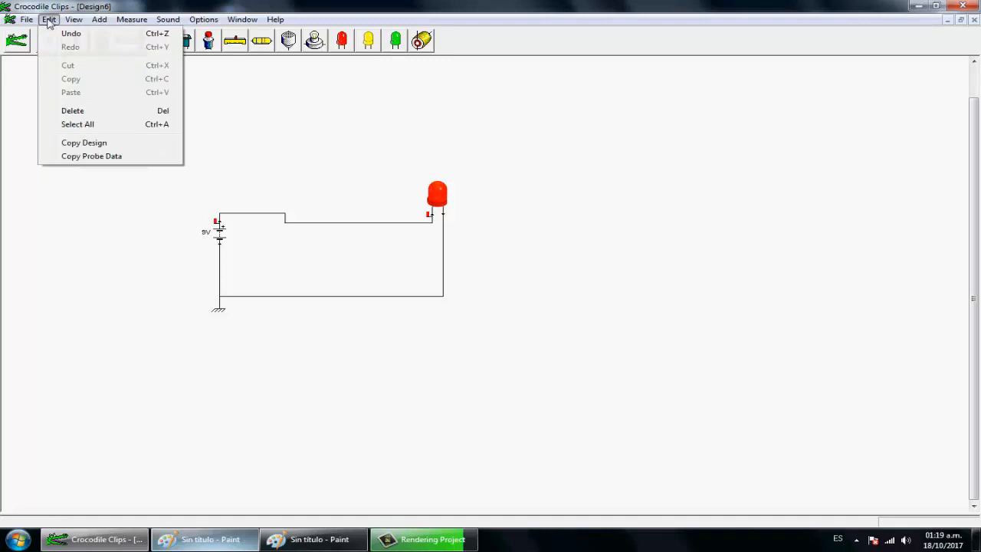
pyautogui.moveTo(64, 23)
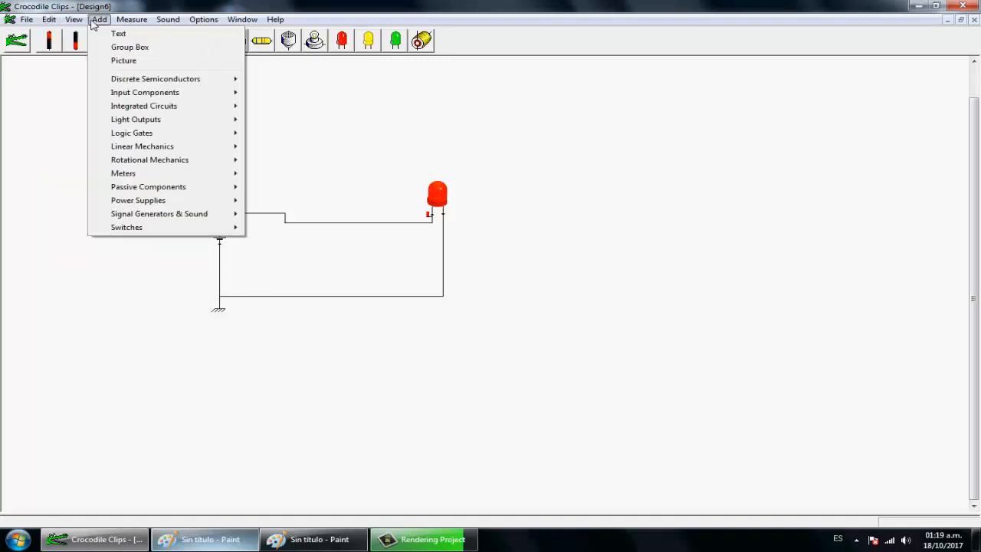
pyautogui.click(124, 62)
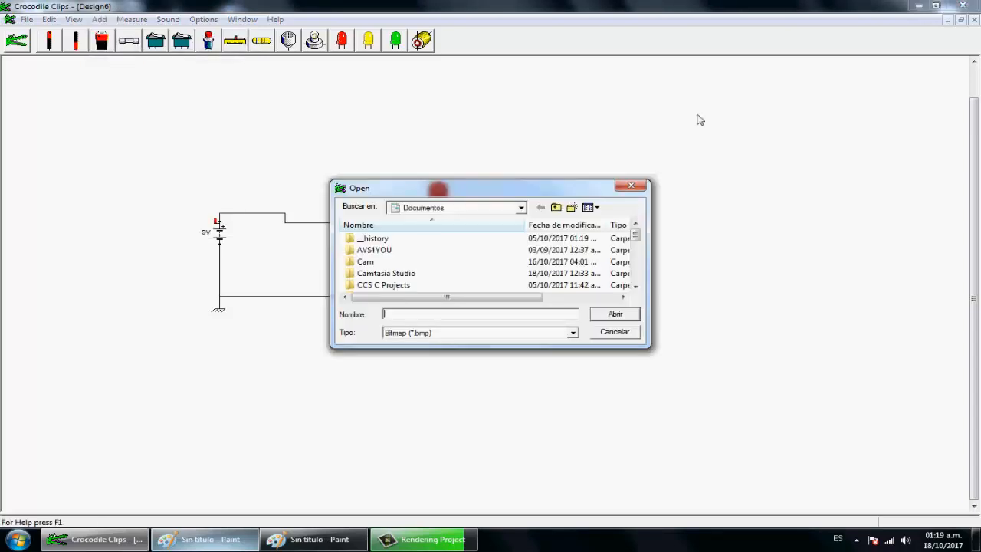
pyautogui.click(630, 186)
# Step: Display the voltage-versus-time graph for the battery and LED circuit
pyautogui.click(146, 21)
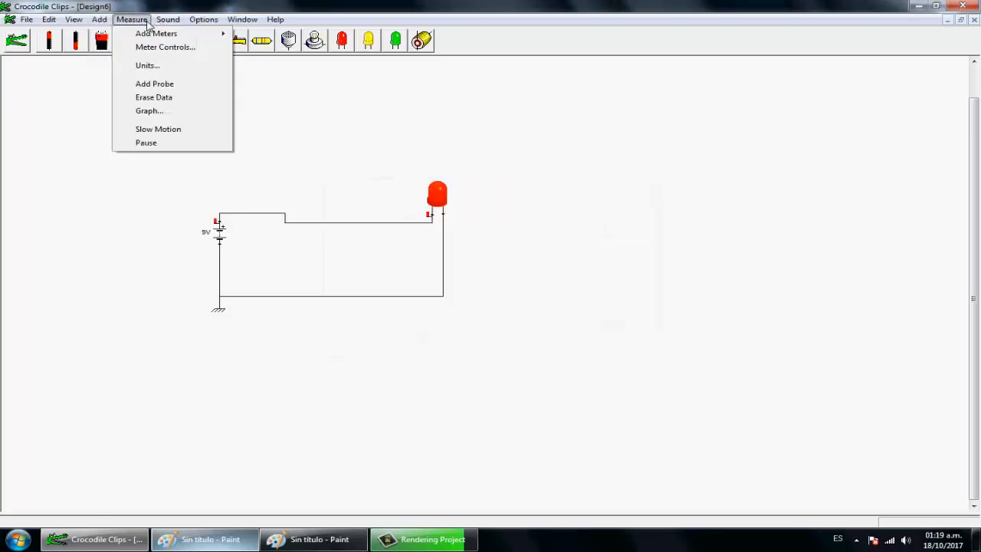
pyautogui.click(161, 114)
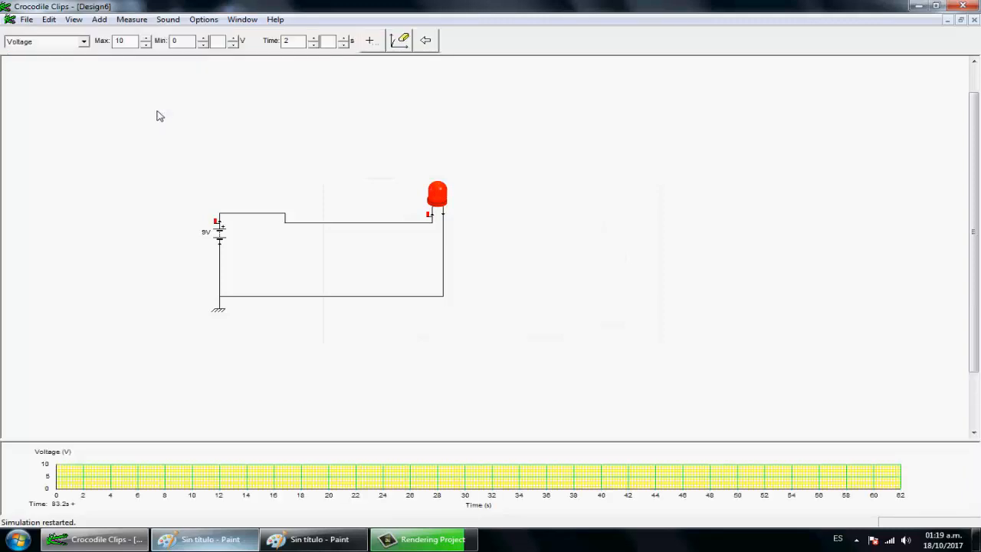
pyautogui.click(131, 19)
pyautogui.click(153, 110)
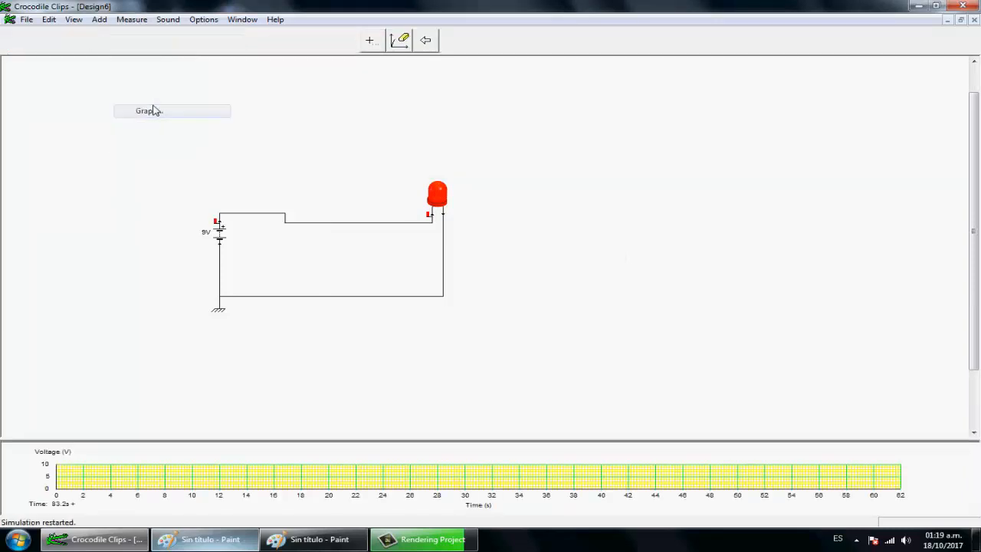
pyautogui.click(168, 20)
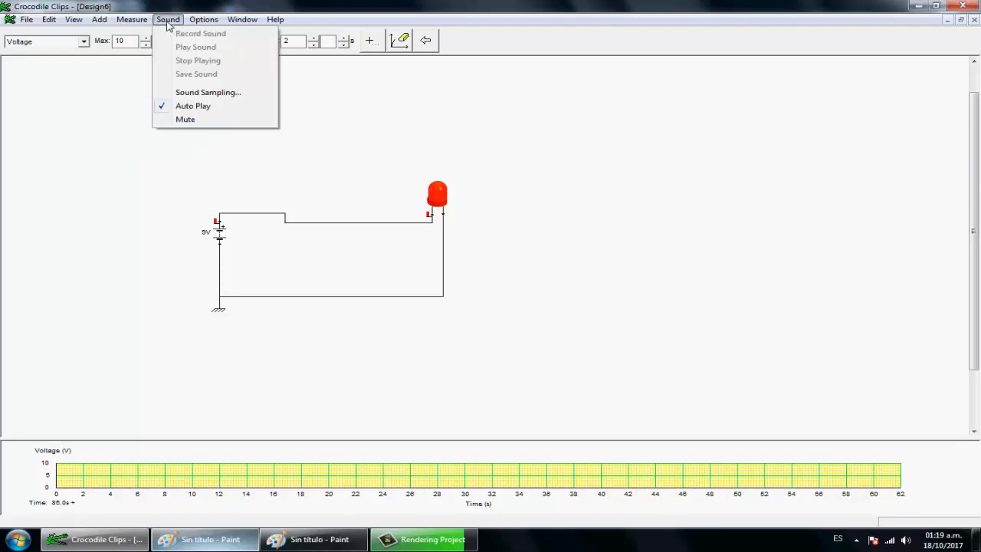
pyautogui.moveTo(202, 24)
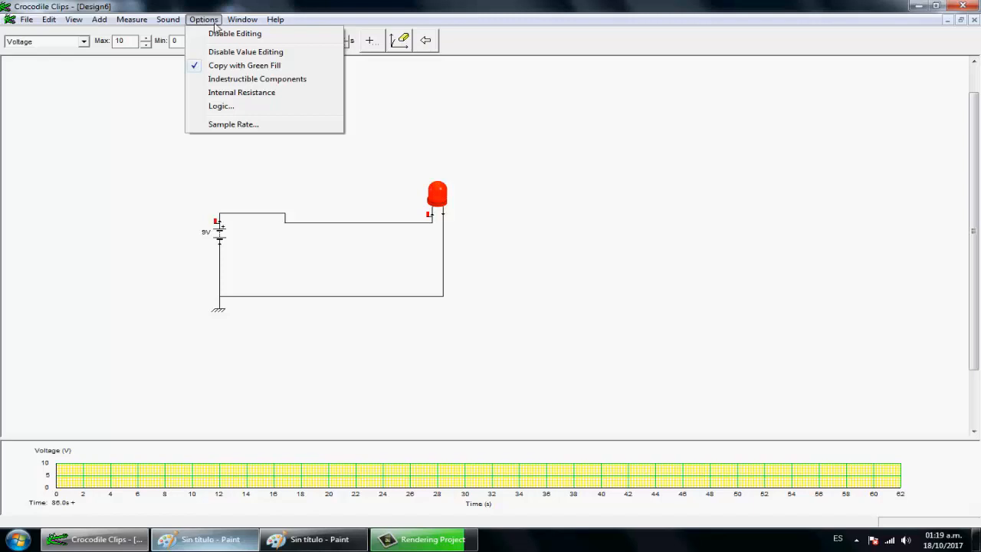
pyautogui.moveTo(245, 25)
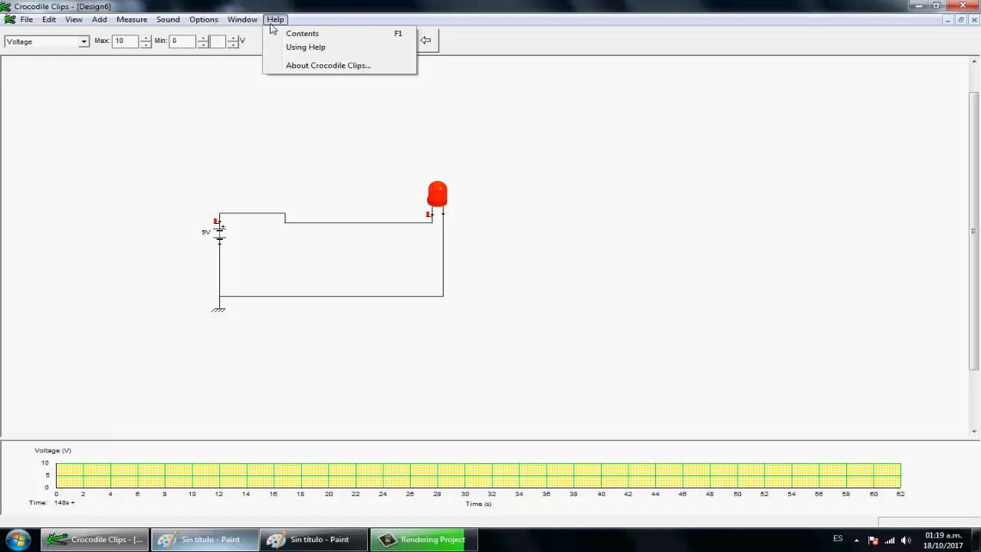
pyautogui.click(266, 134)
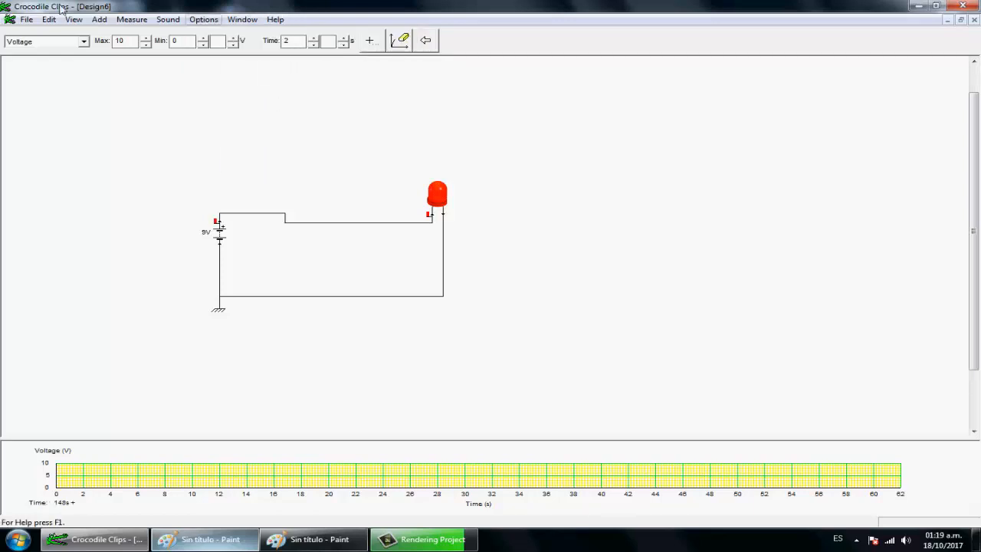
pyautogui.click(25, 20)
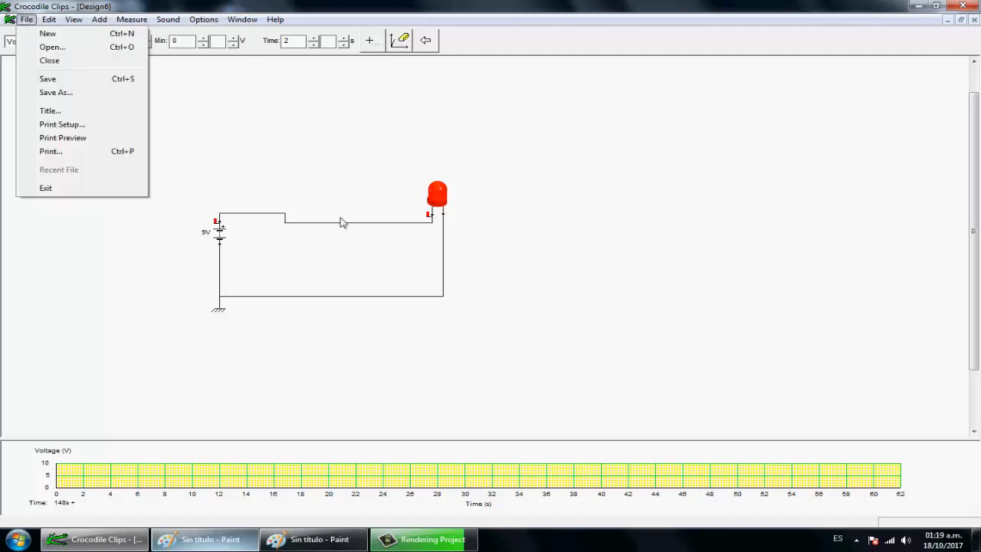
pyautogui.click(680, 252)
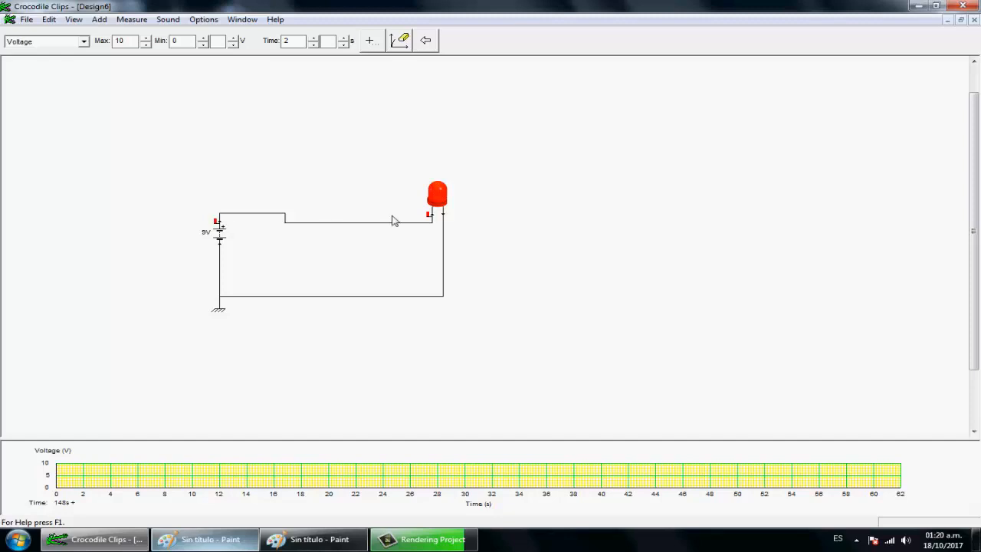
pyautogui.moveTo(442, 201)
pyautogui.click(856, 539)
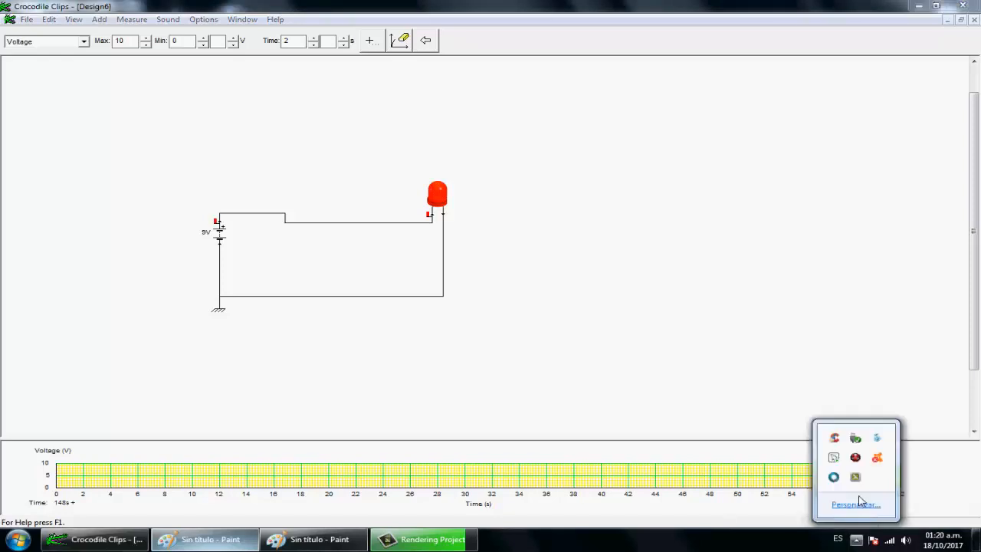